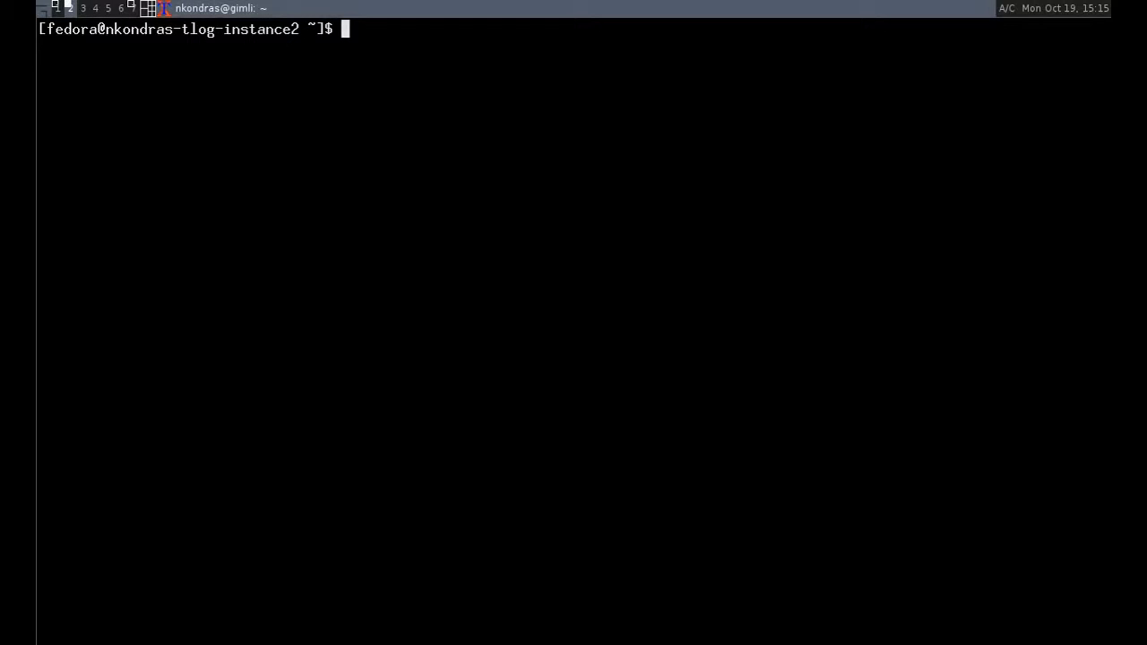
Look up the passwd database entry for user1 with getent.
text(getent passwd user1)
key(Return)
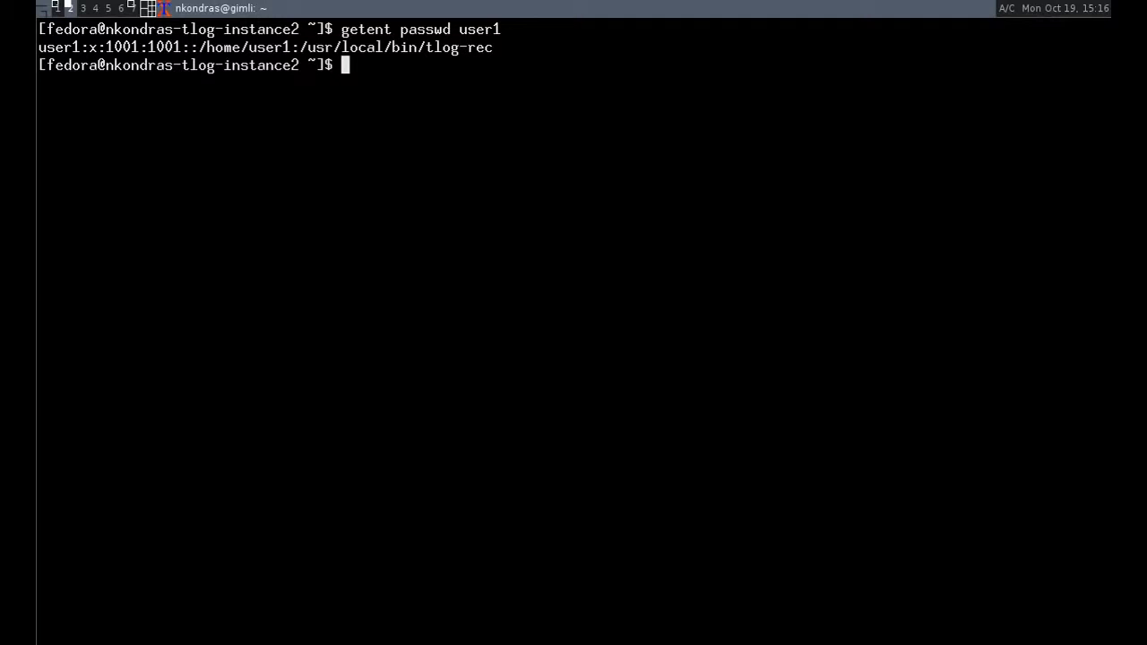
Open /etc/rsyslog.conf in vim.
text(vim /etc/)
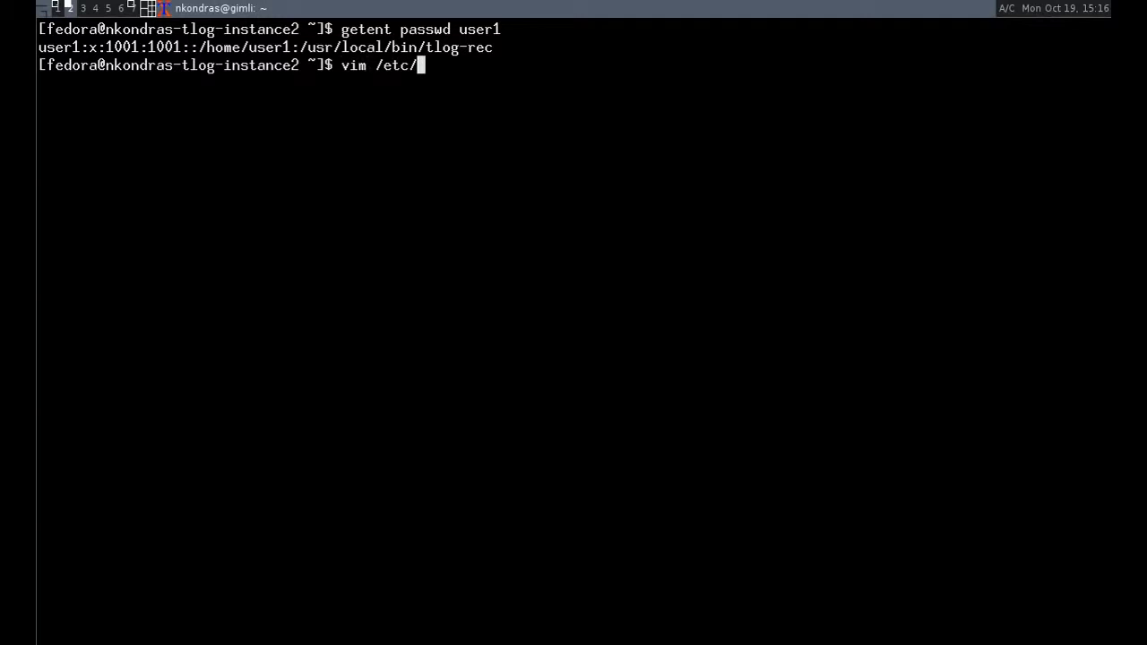
text(rsy)
key(Tab)
text(conf)
key(Return)
Highlight the $MaxMessageSize 16k line together with the comment line above it for review.
key(Down)
key(Down)
key(Down)
key(Down)
key(Down)
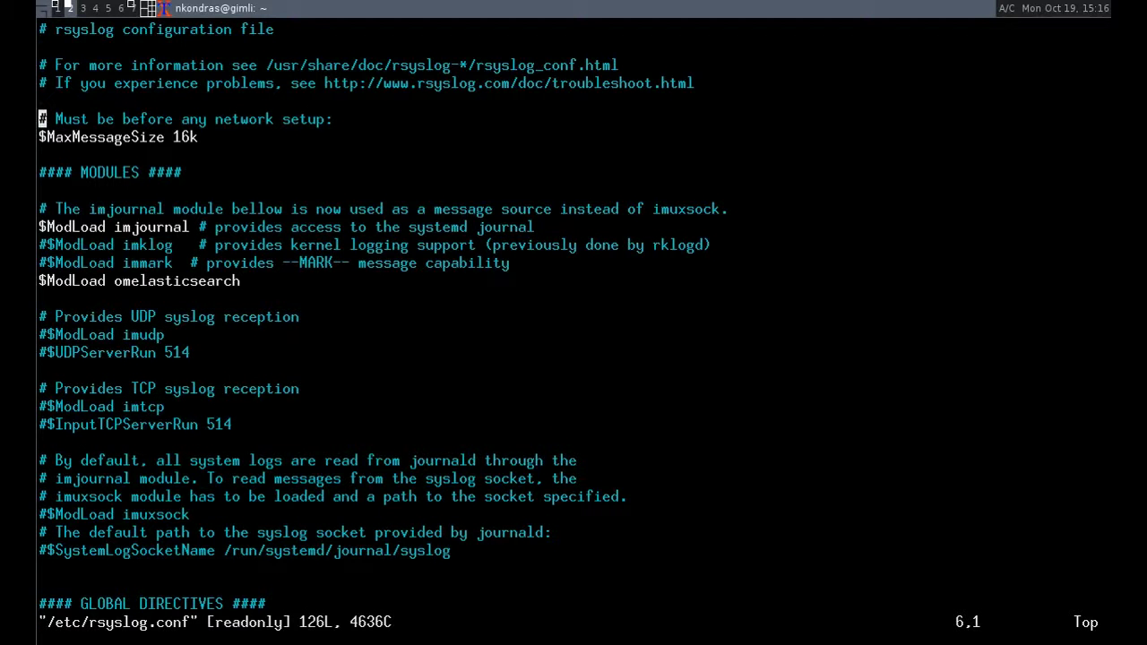
key(Down)
key(Up)
key(Down)
key(shift+v)
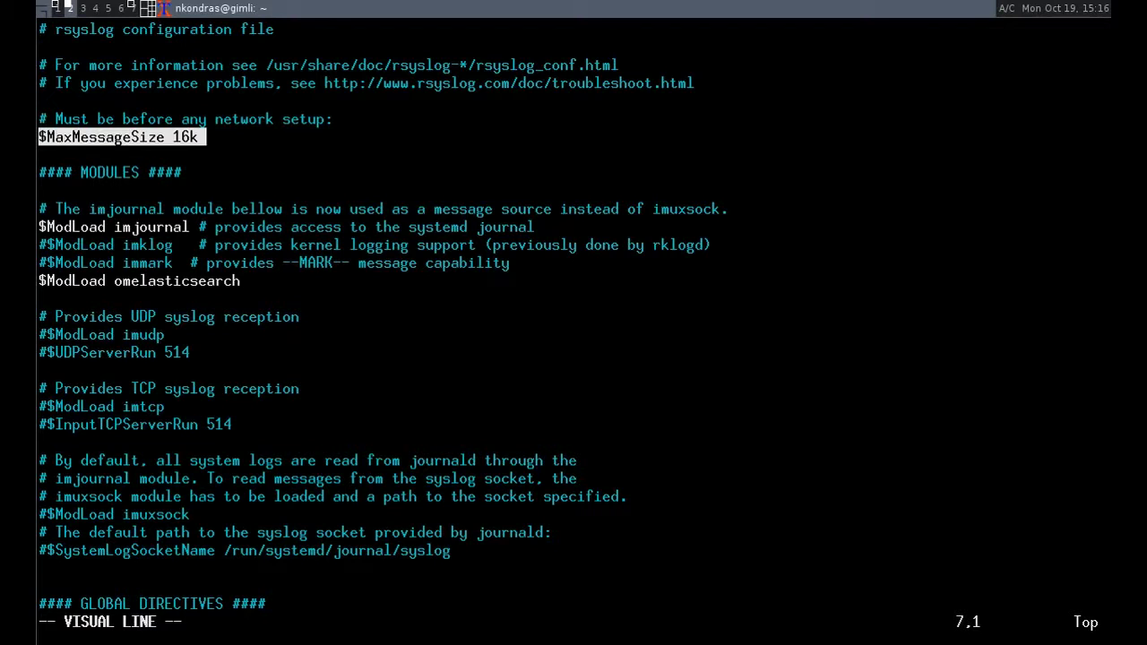
key(Up)
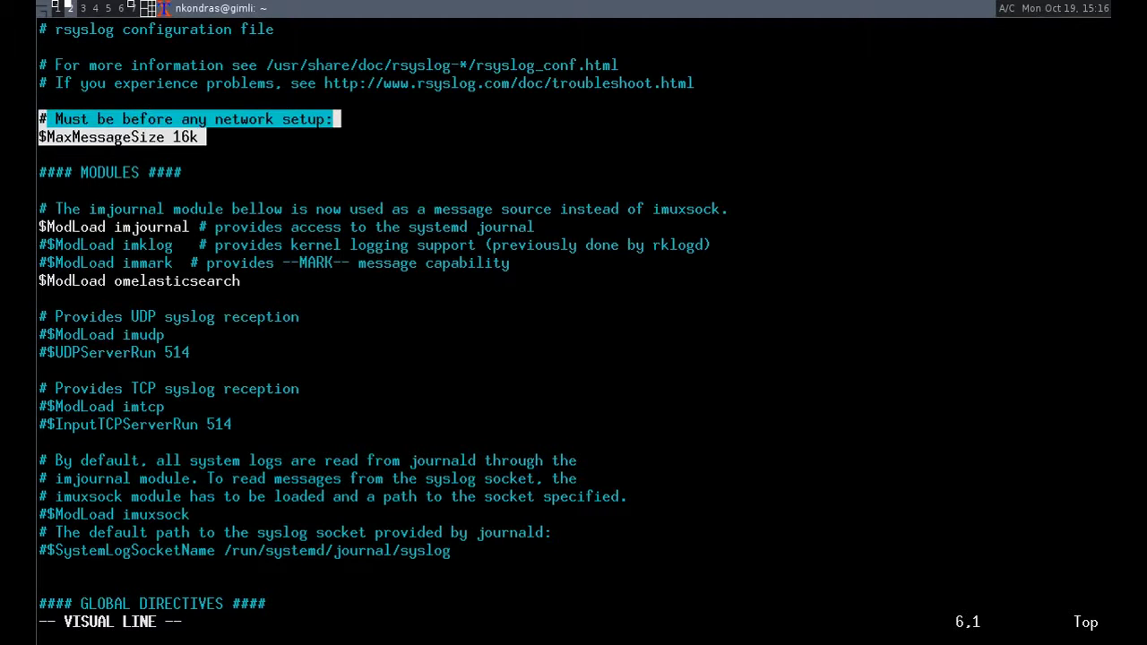
key(y)
key(j)
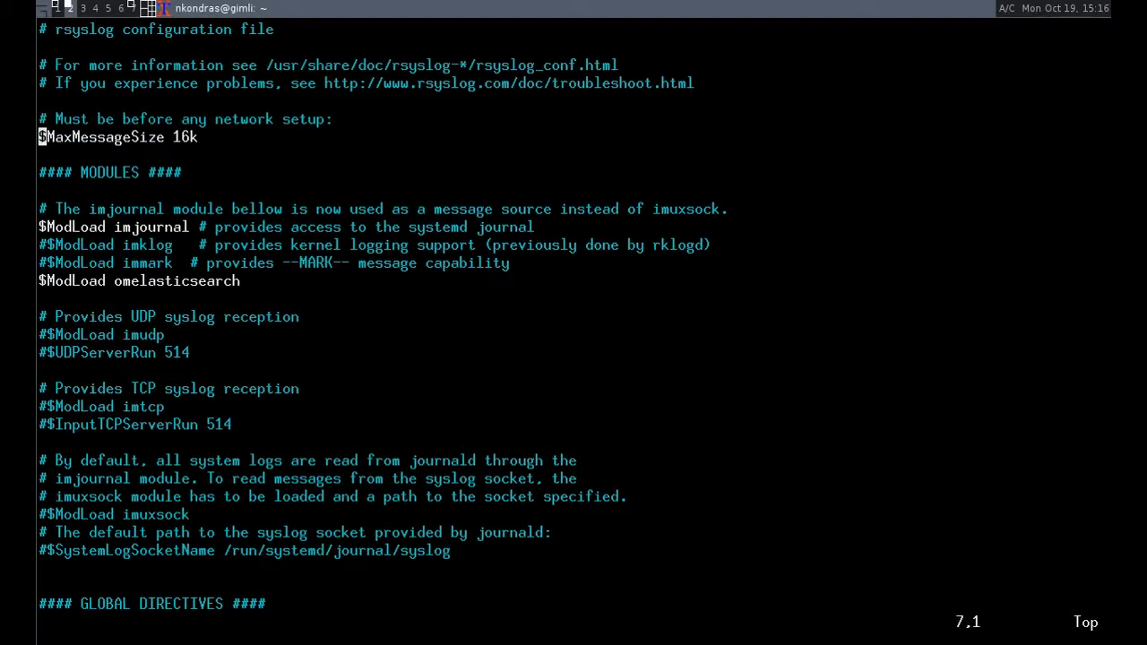
key(shift+v)
key(Up)
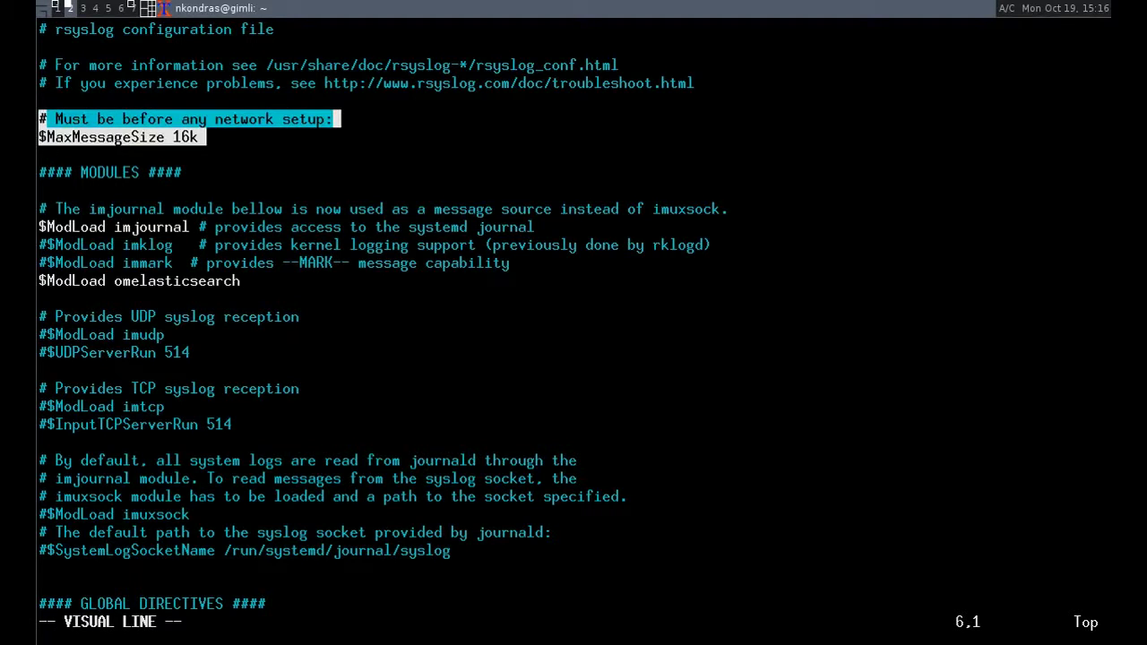
Highlight the line that loads the omelasticsearch module in the MODULES section.
key(Escape)
key(j)
key(j)
key(j)
key(j)
key(j)
key(j)
key(j)
key(j)
key(j)
key(j)
key(j)
key(j)
key(j)
key(j)
key(k)
key(k)
key(k)
key(k)
key(k)
key(k)
key(j)
key(shift+v)
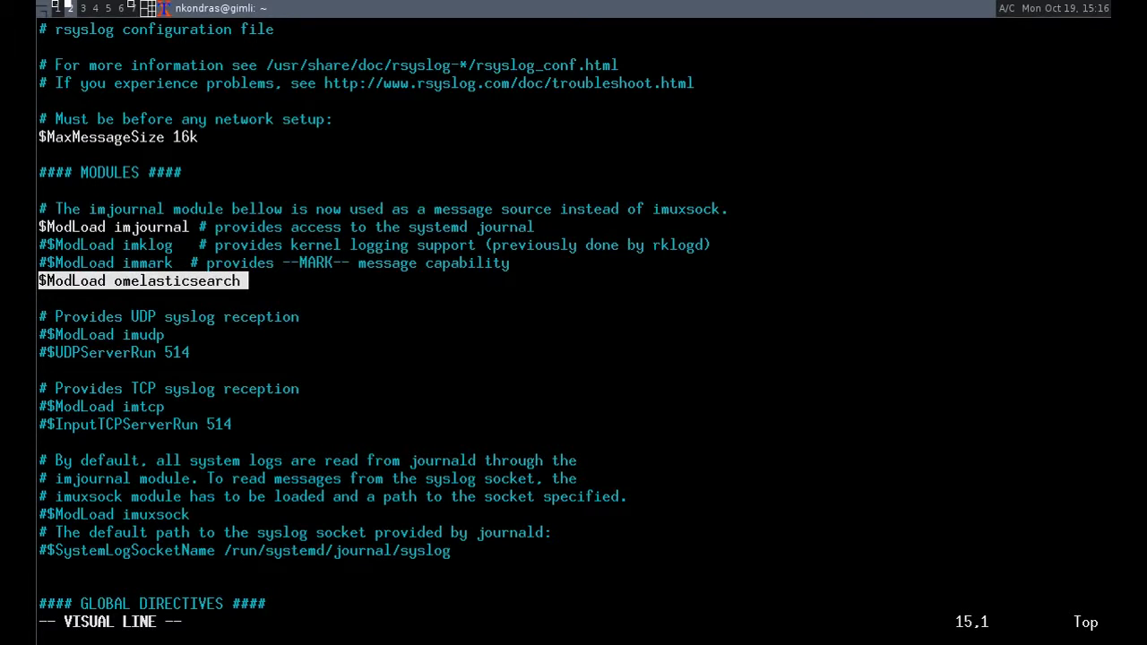
Highlight the whole "tlog" list template block above the RULES section for review.
key(Escape)
key(j)
key(j)
key(j)
key(j)
key(j)
key(j)
key(j)
key(j)
key(j)
key(j)
key(j)
key(j)
key(j)
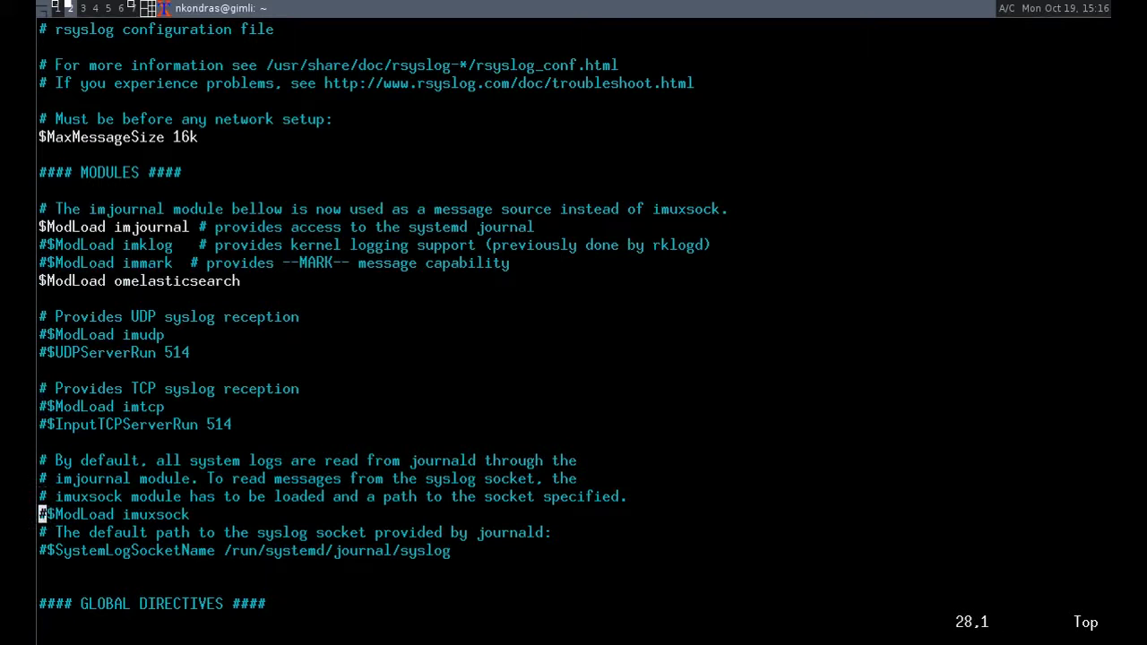
key(j)
key(j)
key(j)
key(j)
key(j)
key(j)
key(j)
key(j)
key(j)
key(j)
key(j)
key(j)
key(j)
key(j)
key(j)
key(j)
key(j)
key(j)
key(j)
key(j)
key(j)
key(j)
key(j)
key(j)
key(j)
key(j)
key(j)
key(j)
key(j)
key(j)
key(j)
key(j)
key(j)
key(j)
key(j)
key(j)
key(j)
key(j)
key(j)
key(j)
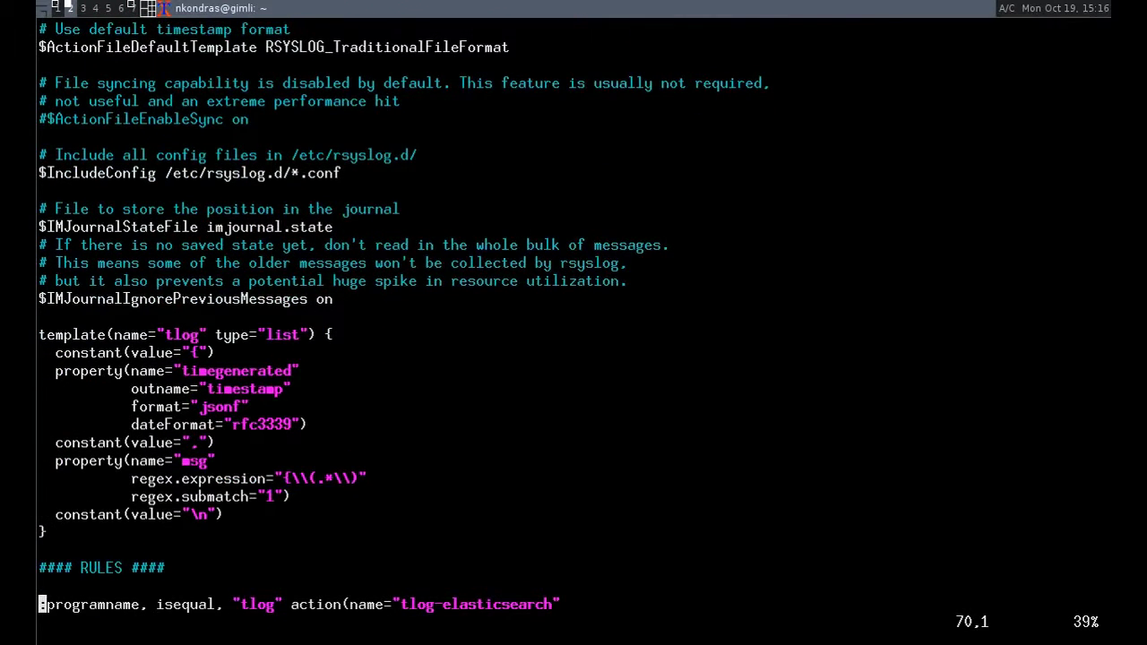
key(k)
key(k)
key(k)
key(k)
key(k)
key(k)
key(k)
key(k)
key(k)
key(k)
key(k)
key(k)
key(k)
key(k)
key(k)
key(k)
key(k)
key(j)
key(j)
key(j)
key(k)
key(shift+v)
key(j)
key(j)
key(j)
key(j)
key(j)
key(j)
key(j)
key(j)
key(j)
key(j)
key(j)
key(j)
key(j)
key(j)
key(j)
key(j)
key(k)
key(k)
key(k)
key(k)
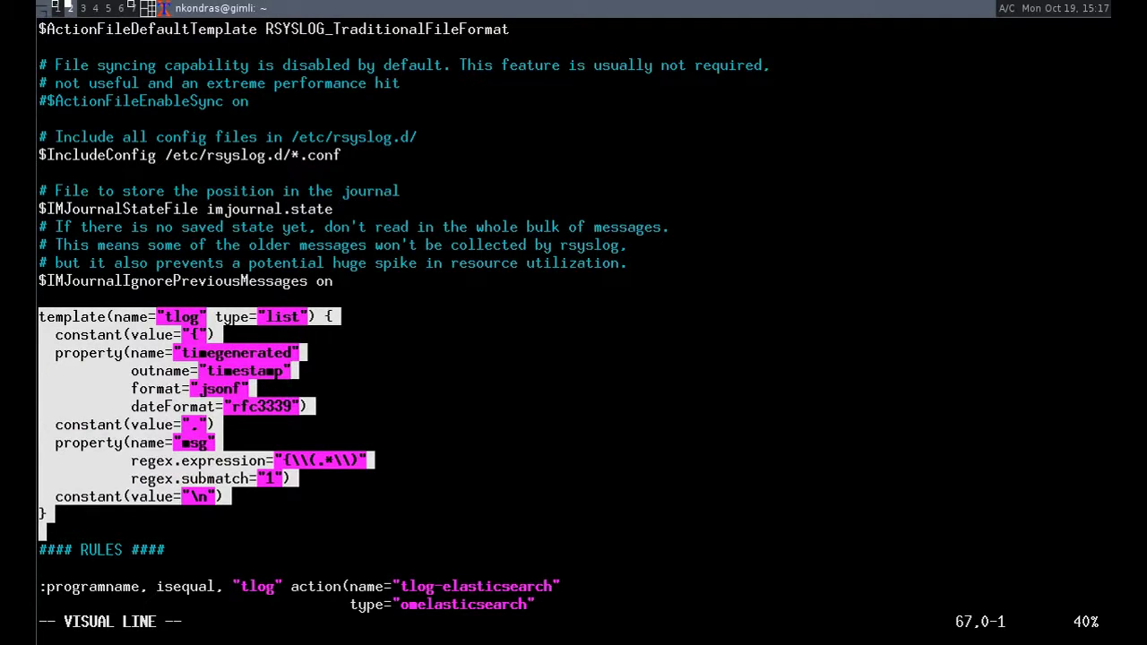
Examine the configuration around the tlog template and on through the RULES section to the kernel message comment.
key(Escape)
key(k)
key(k)
key(k)
key(k)
key(k)
key(k)
key(k)
key(k)
key(k)
key(k)
key(k)
key(k)
key(k)
key(k)
key(k)
key(k)
key(k)
key(k)
key(k)
key(k)
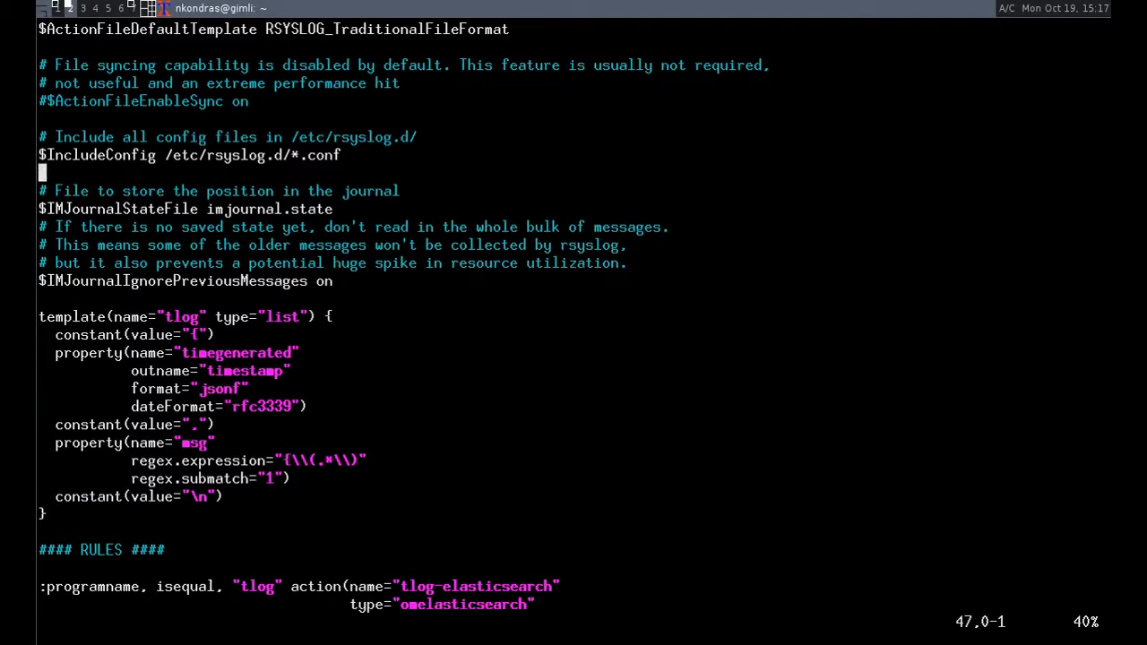
key(j)
key(j)
key(j)
key(j)
key(j)
key(j)
key(j)
key(j)
key(j)
key(j)
key(j)
key(j)
key(k)
key(k)
key(j)
key(j)
key(j)
key(j)
key(j)
key(j)
key(j)
key(j)
key(j)
key(j)
key(j)
key(j)
key(j)
key(j)
key(j)
key(j)
key(j)
key(j)
key(j)
key(j)
key(j)
key(j)
key(j)
key(j)
key(j)
key(j)
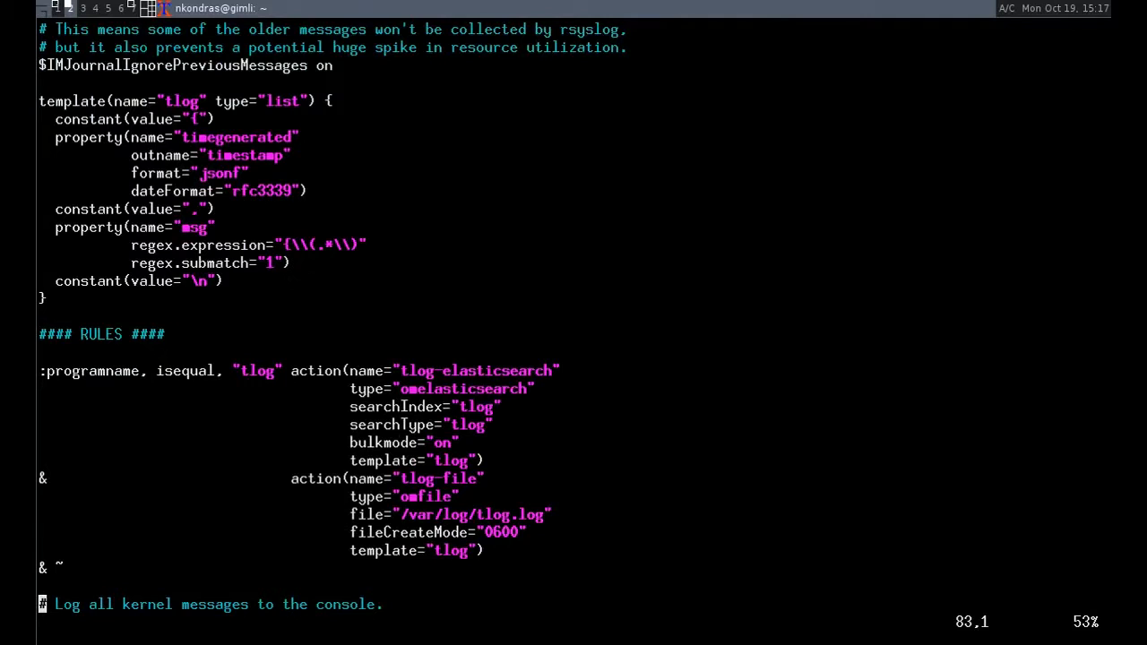
Highlight the tlog-elasticsearch action in the RULES section, from the :programname filter to its template line, for review.
key(k)
key(k)
key(k)
key(k)
key(k)
key(k)
key(k)
key(k)
key(V)
key(k)
key(k)
key(k)
key(k)
key(k)
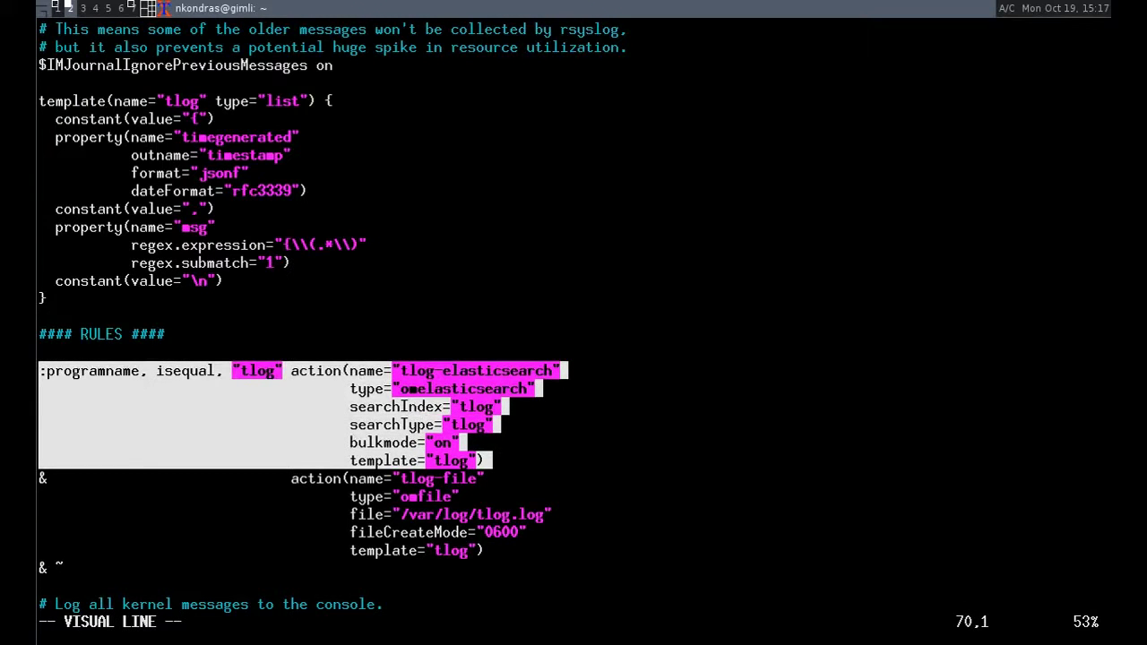
key(Escape)
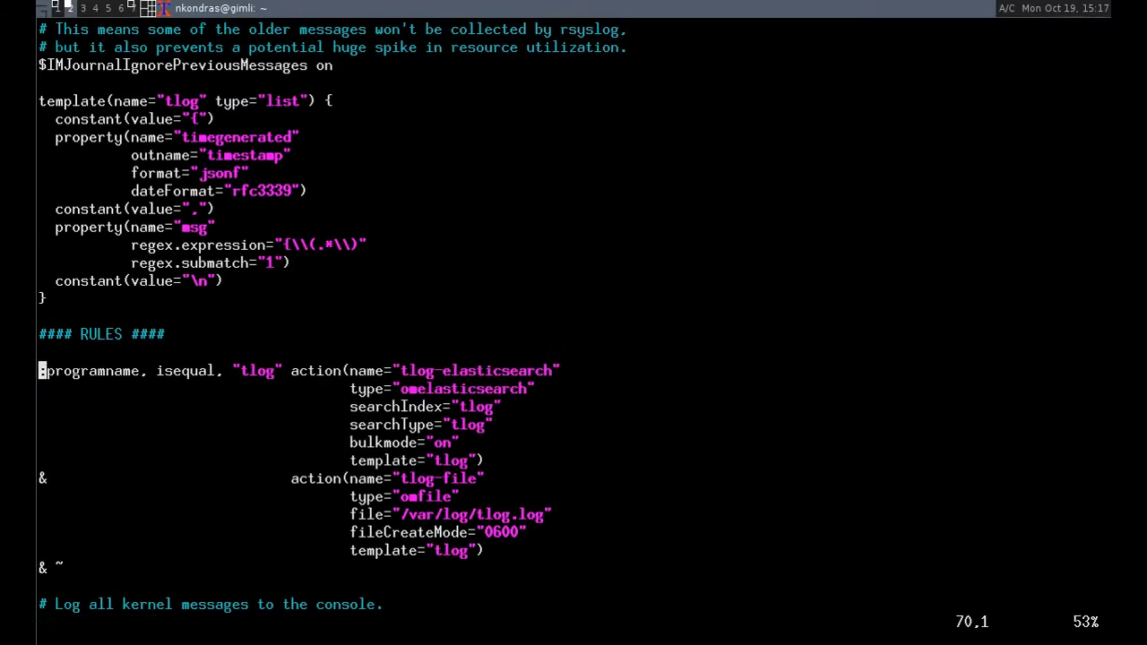
Highlight the tlog-file action block that writes to /var/log/tlog.log for review.
key(j)
key(j)
key(j)
key(j)
key(j)
key(j)
key(V)
key(j)
key(j)
key(j)
key(j)
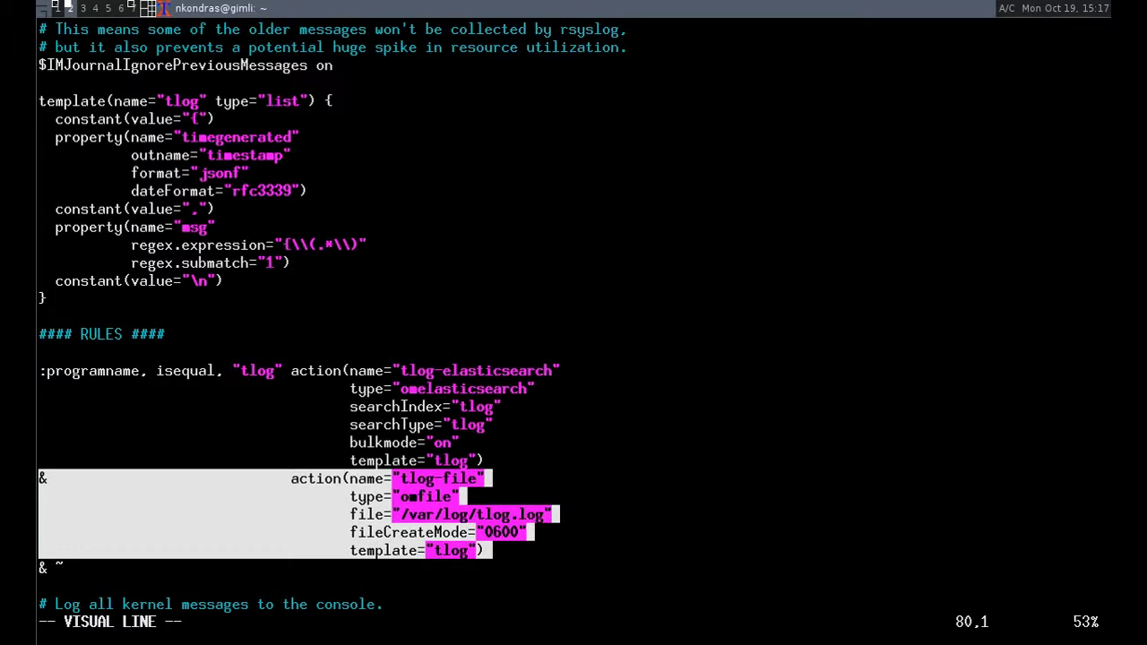
key(Escape)
Highlight the "& ~" discard line below the tlog-file action for review.
key(j)
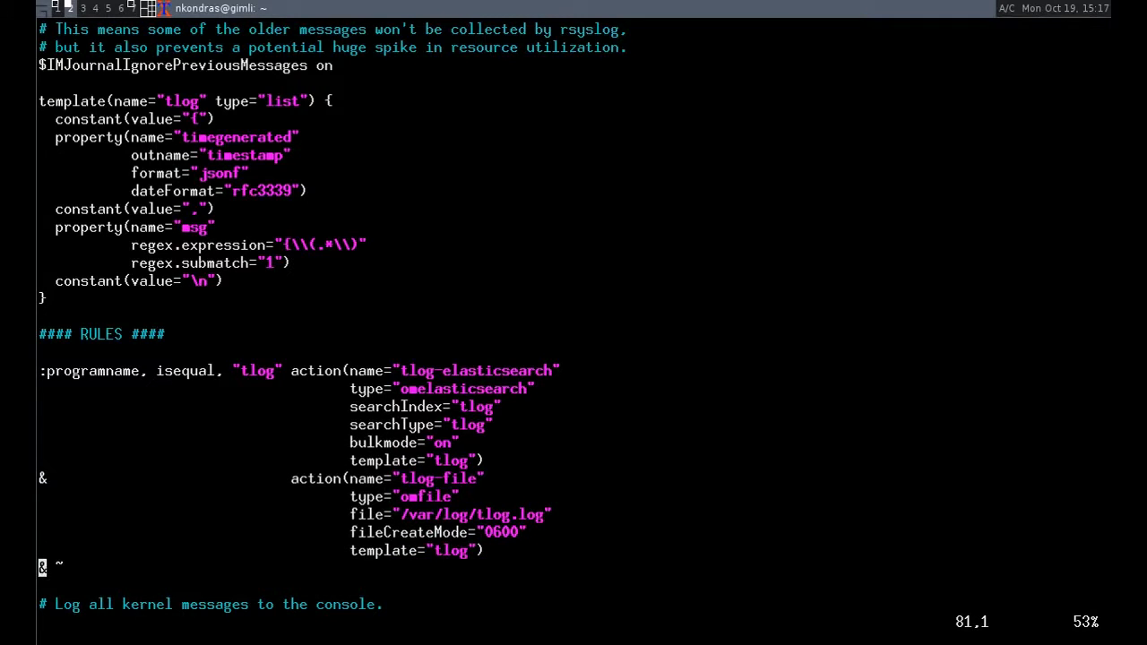
key(V)
key(Escape)
Examine the remaining standard logging rules down to the forwarding rule section near the end of the file.
key(j)
key(j)
key(j)
key(j)
key(j)
key(j)
key(j)
key(j)
key(j)
key(j)
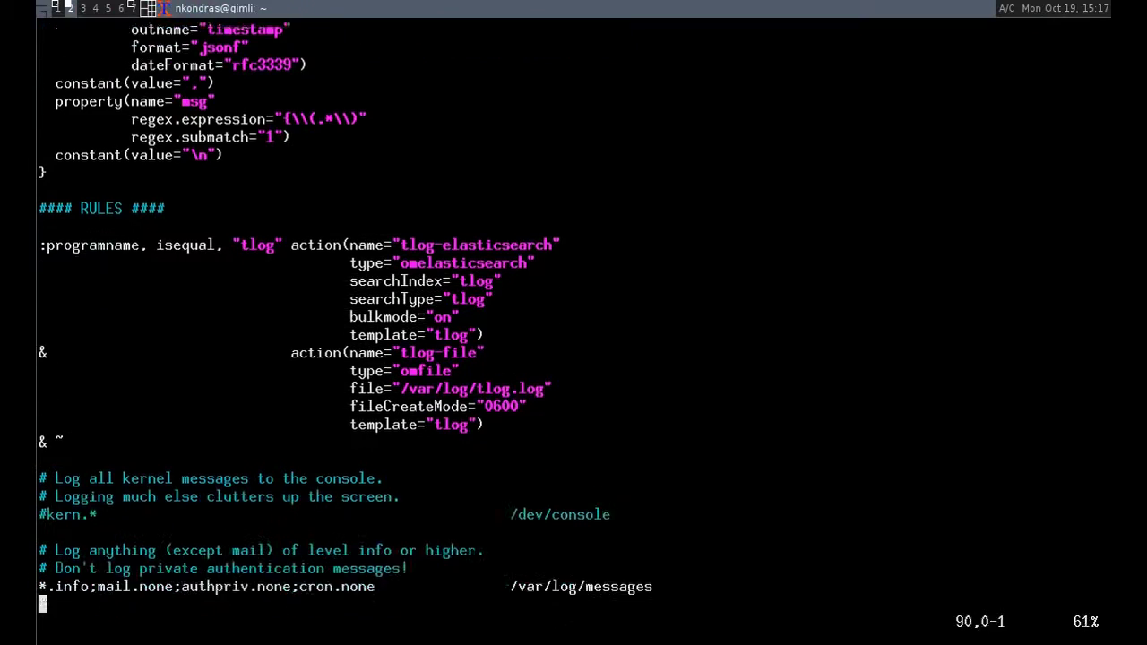
key(j)
key(j)
key(j)
key(j)
key(j)
key(j)
key(j)
key(j)
key(j)
key(j)
key(j)
key(j)
key(j)
key(j)
key(j)
key(j)
key(j)
key(j)
key(j)
key(j)
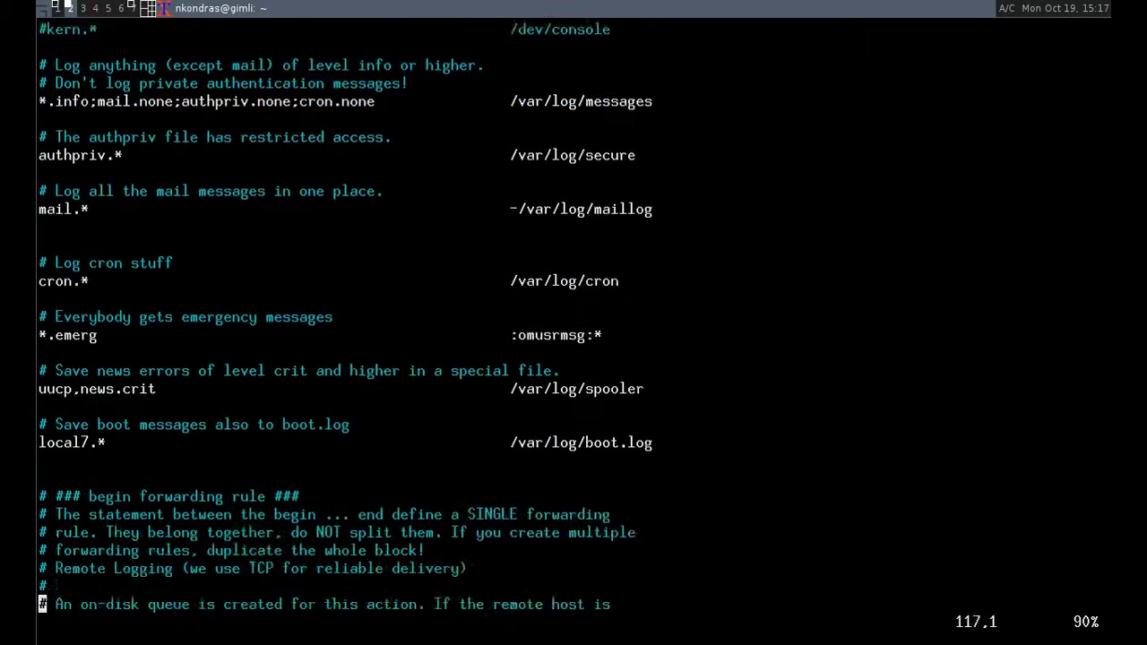
key(j)
key(j)
key(j)
key(j)
key(j)
key(j)
key(j)
key(j)
Return to the first line of rsyslog.conf and quit vim.
key(g)
key(g)
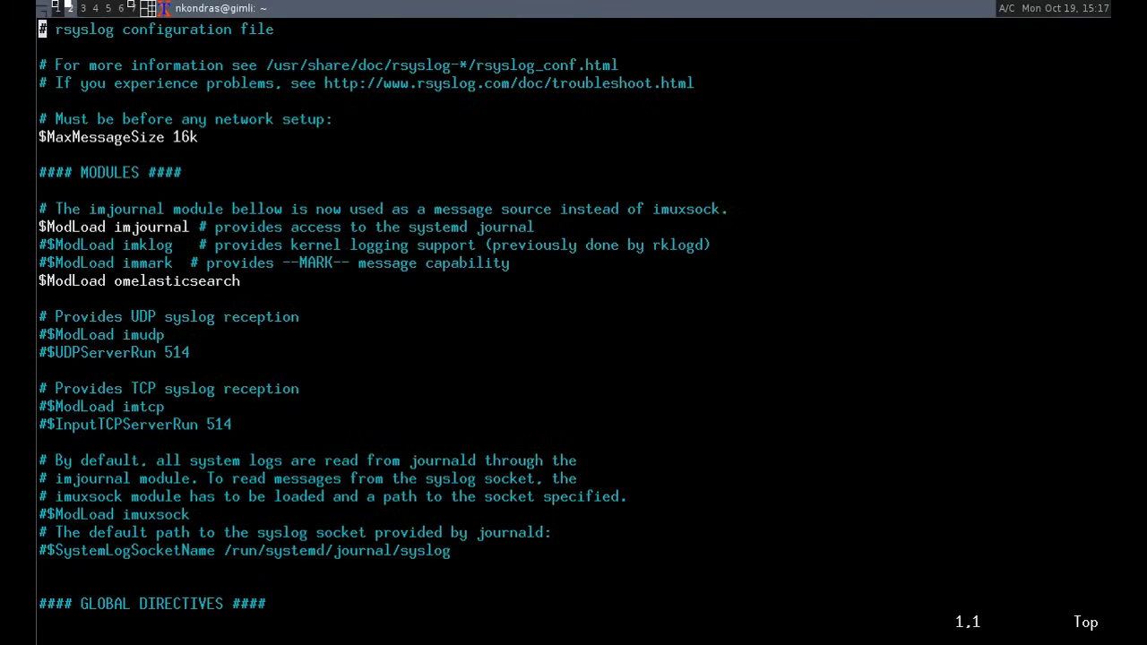
text(:q)
key(Return)
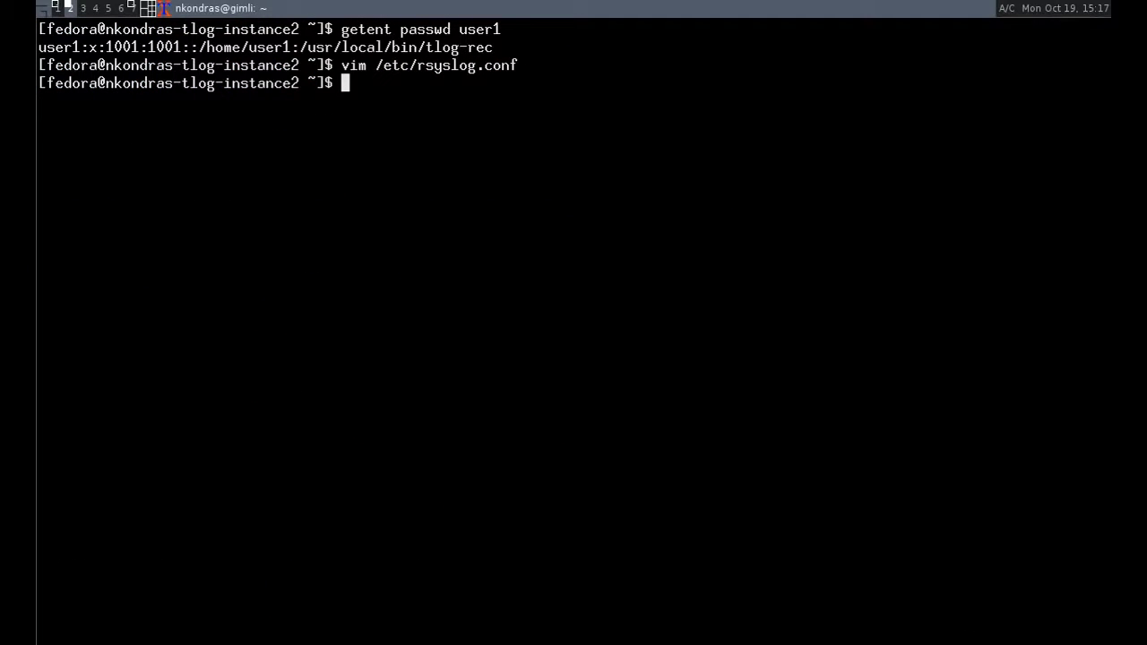
Switch to the workspace with two side-by-side terminals and log in over SSH as user1 to tlog-client.duckdns.org.
key(super+1)
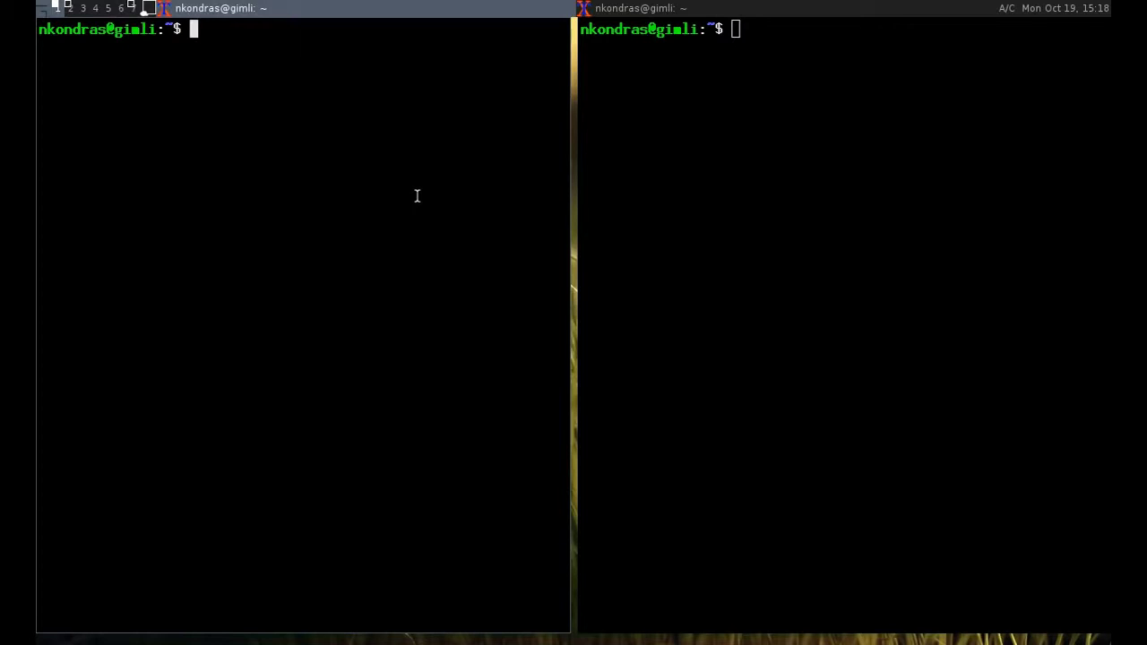
text(ssh -luser1 tlog-client.duckdns.org)
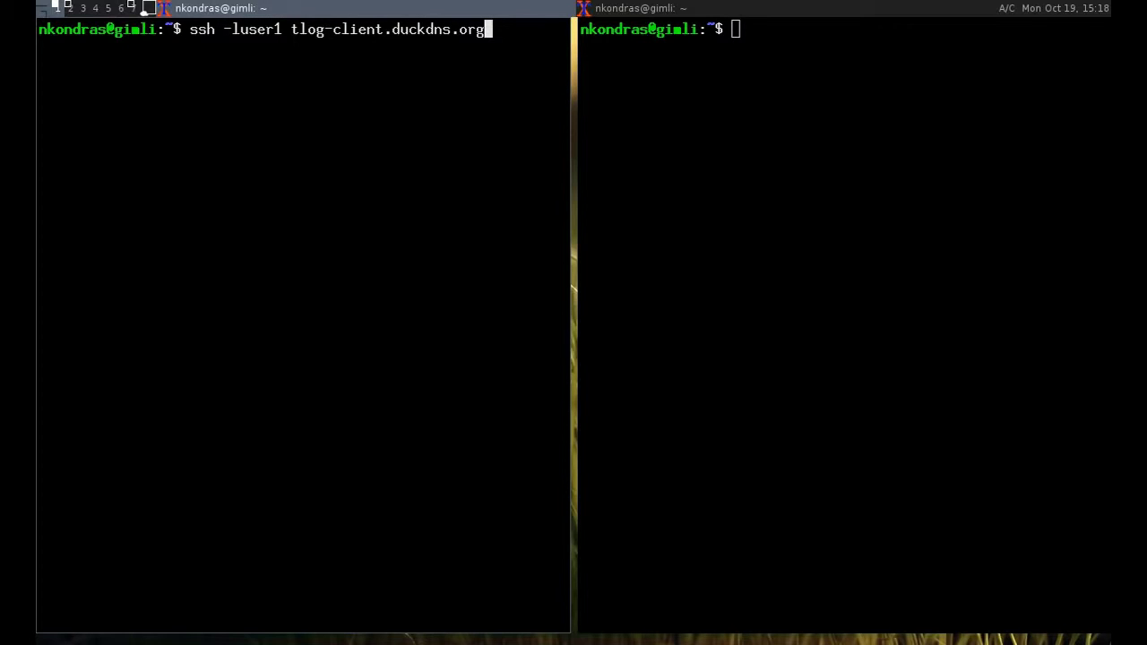
key(Return)
Recall cat /proc/self/sessionid from the shell history and run it to display the audit session ID.
key(ctrl+r)
text(sess)
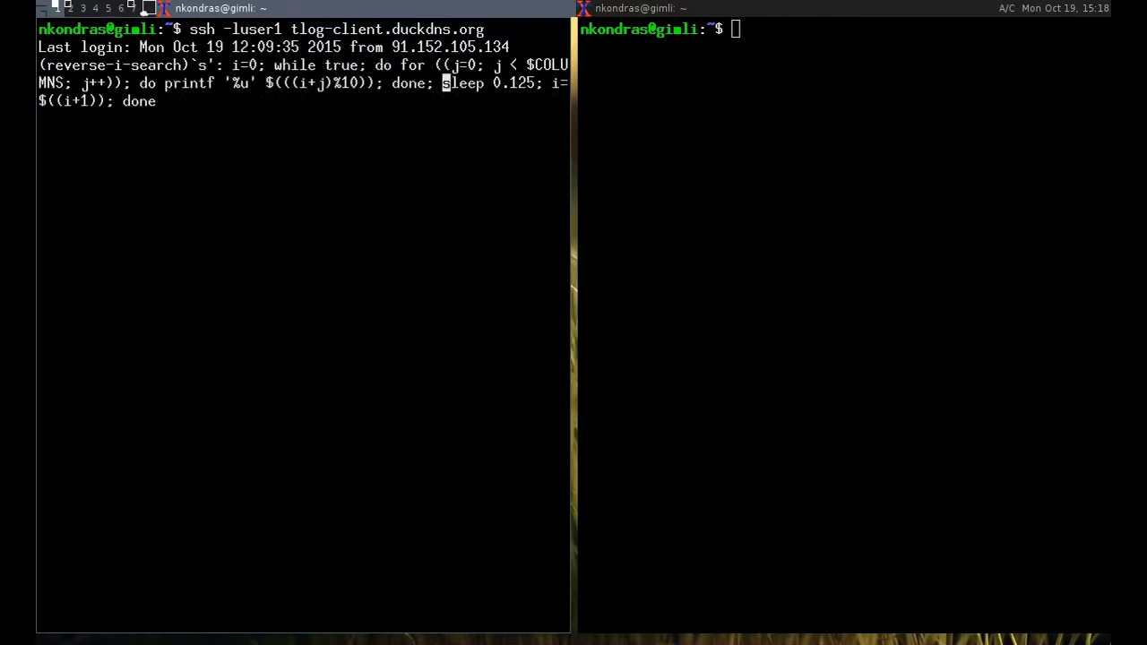
key(Return)
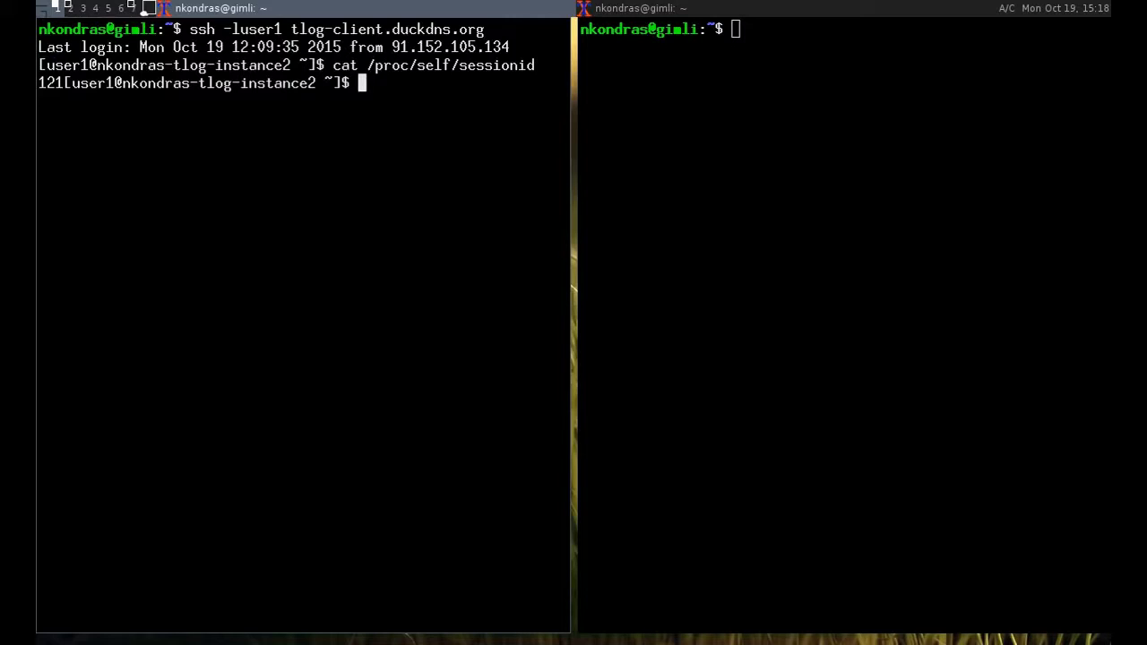
key(super+j)
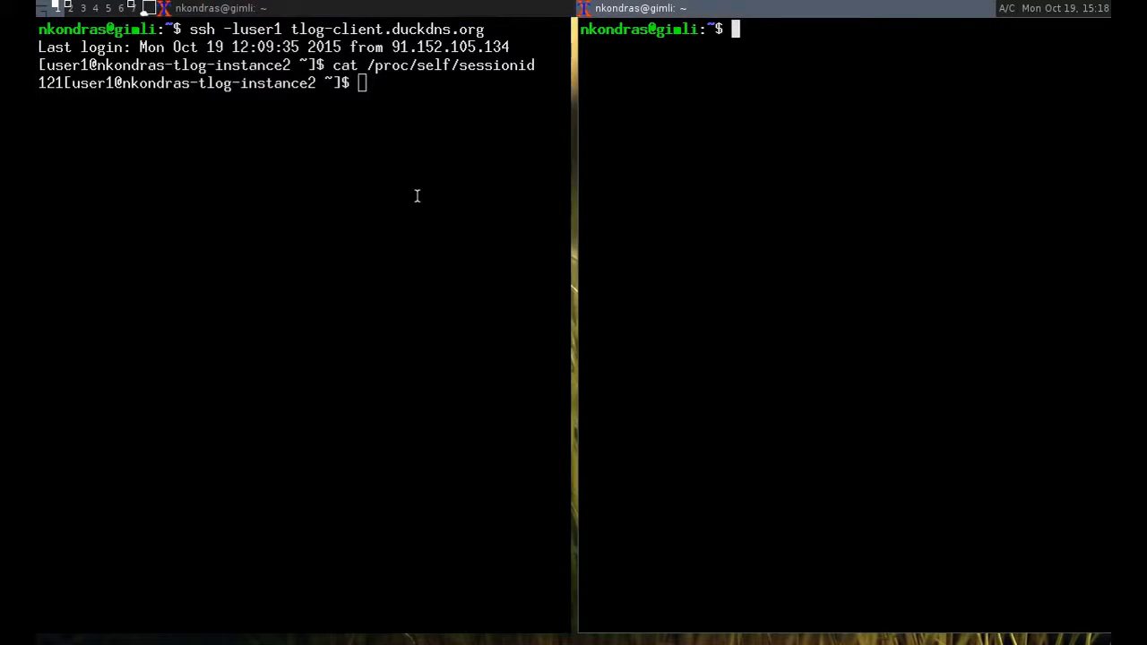
key(Up)
key(BackSpace)
text(121)
key(Return)
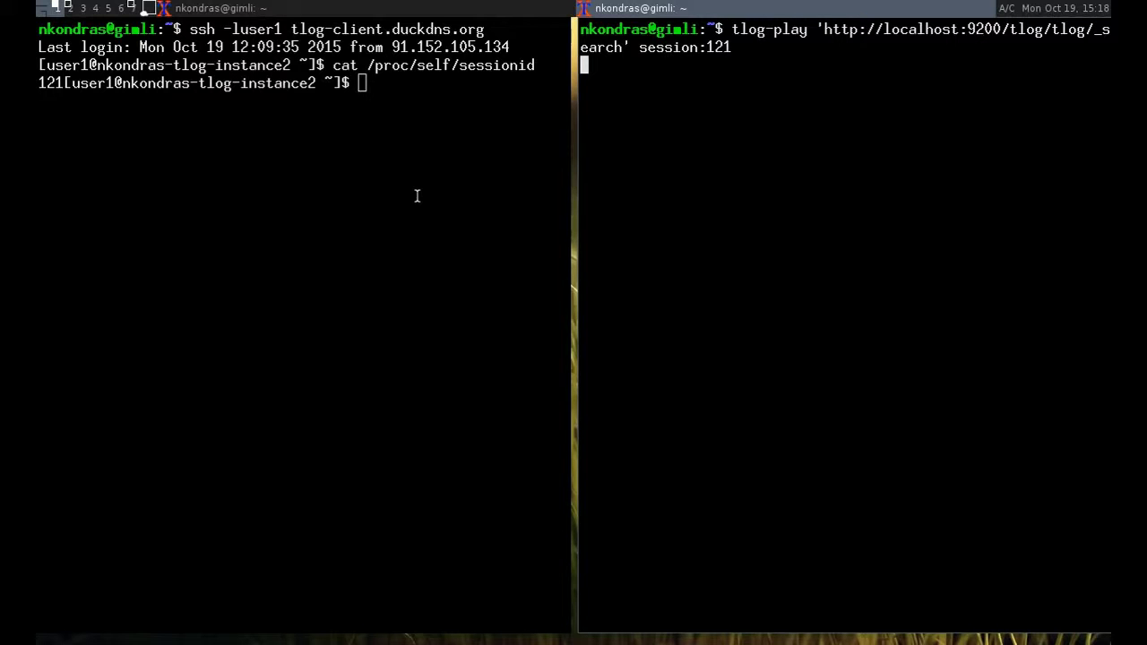
Return to user1's SSH terminal and enter two blank lines at the prompt.
key(super+k)
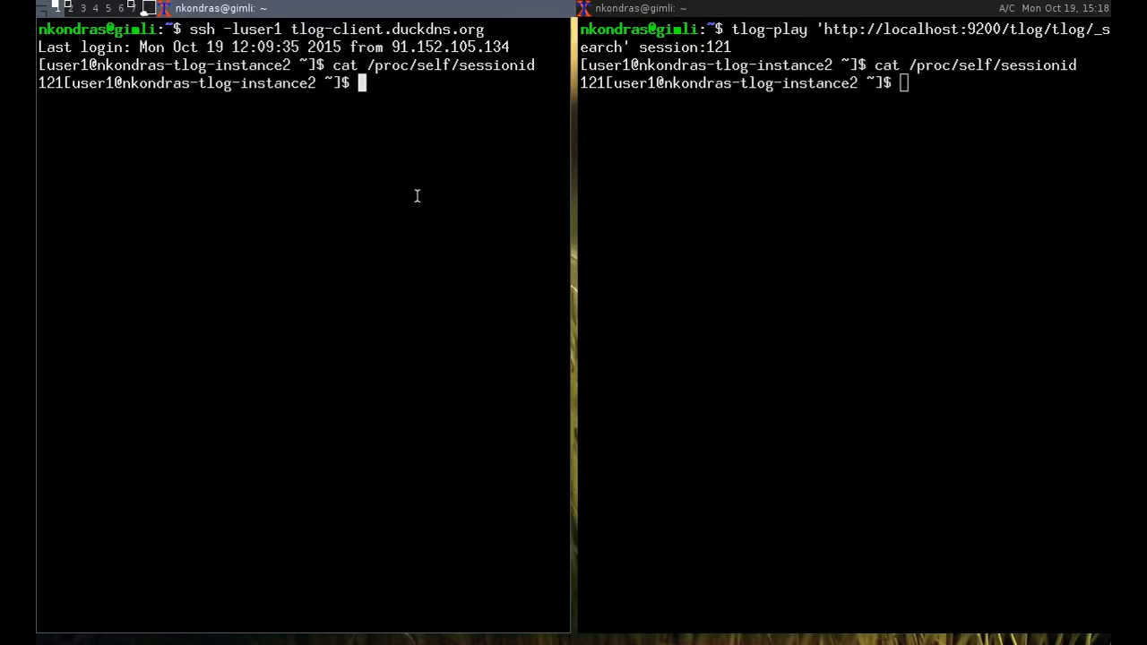
key(Return)
key(Return)
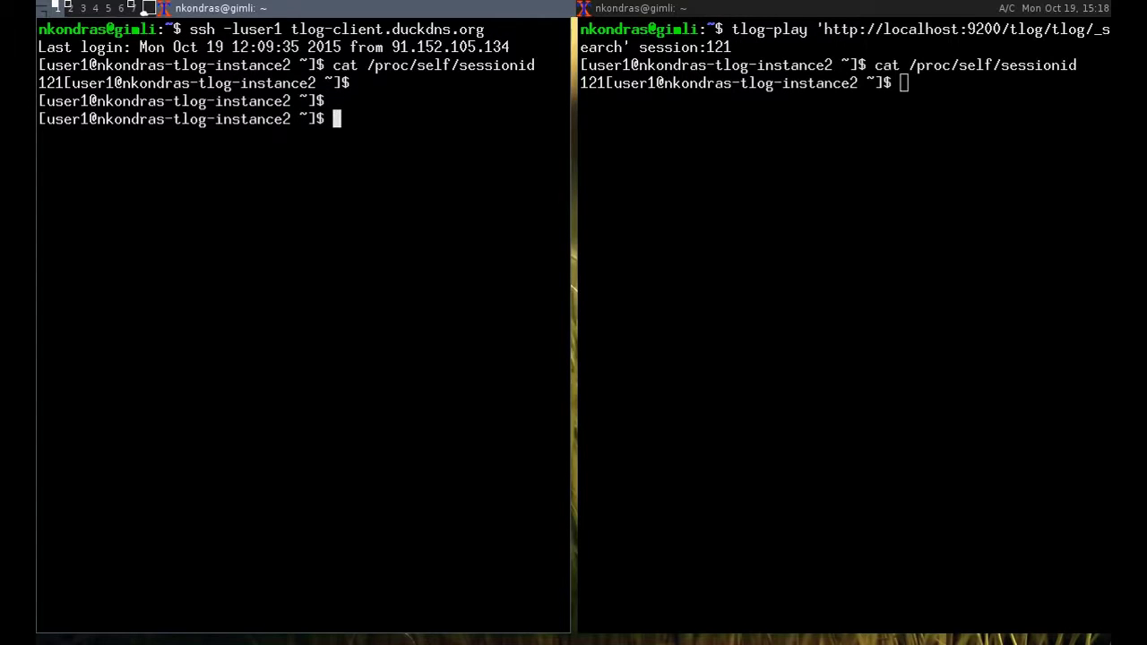
Run sudo whoami in the SSH session and abort it at the password prompt.
text(sudo whoami)
key(Return)
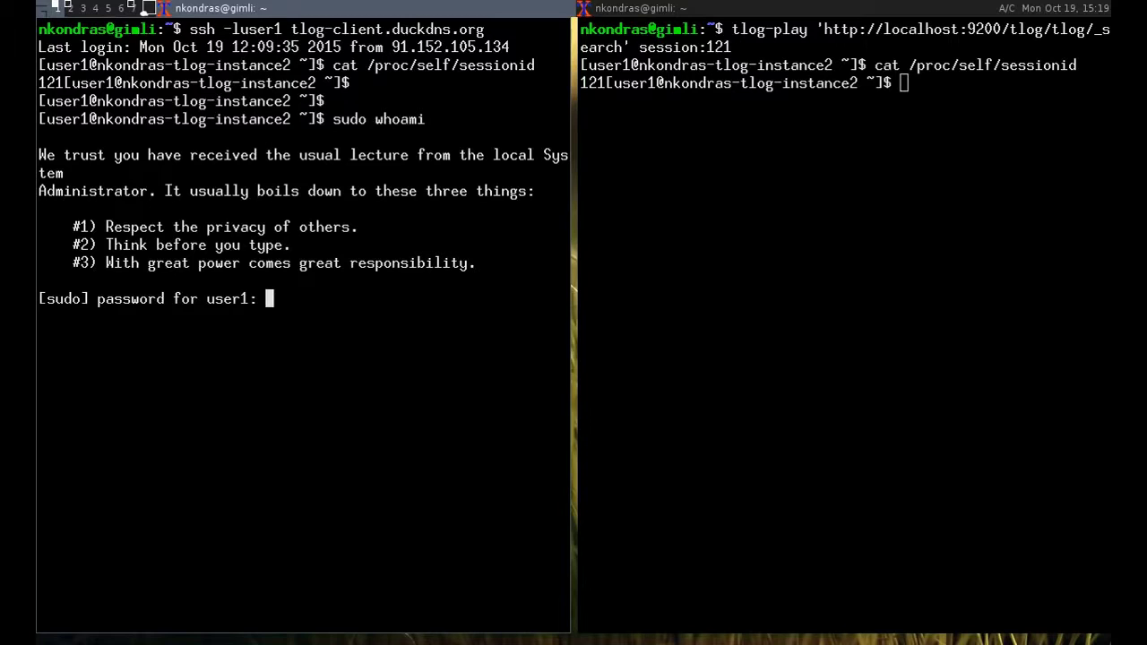
key(ctrl+c)
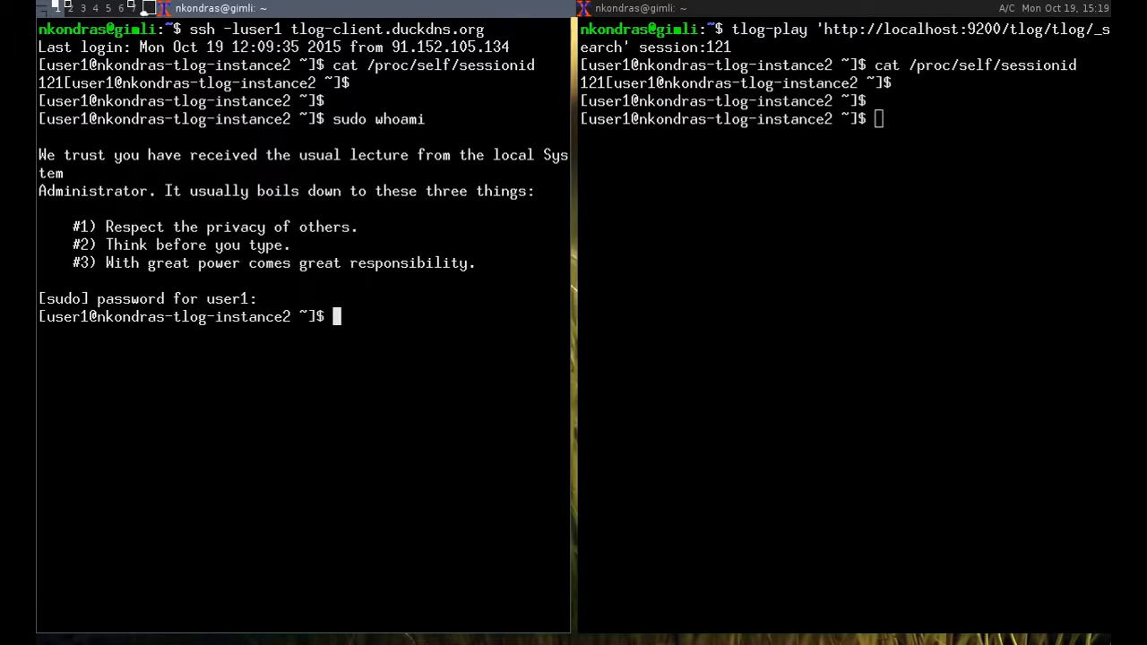
List the home directory with ls -l, and change to / and list its contents the same way.
text(ls -l)
key(Return)
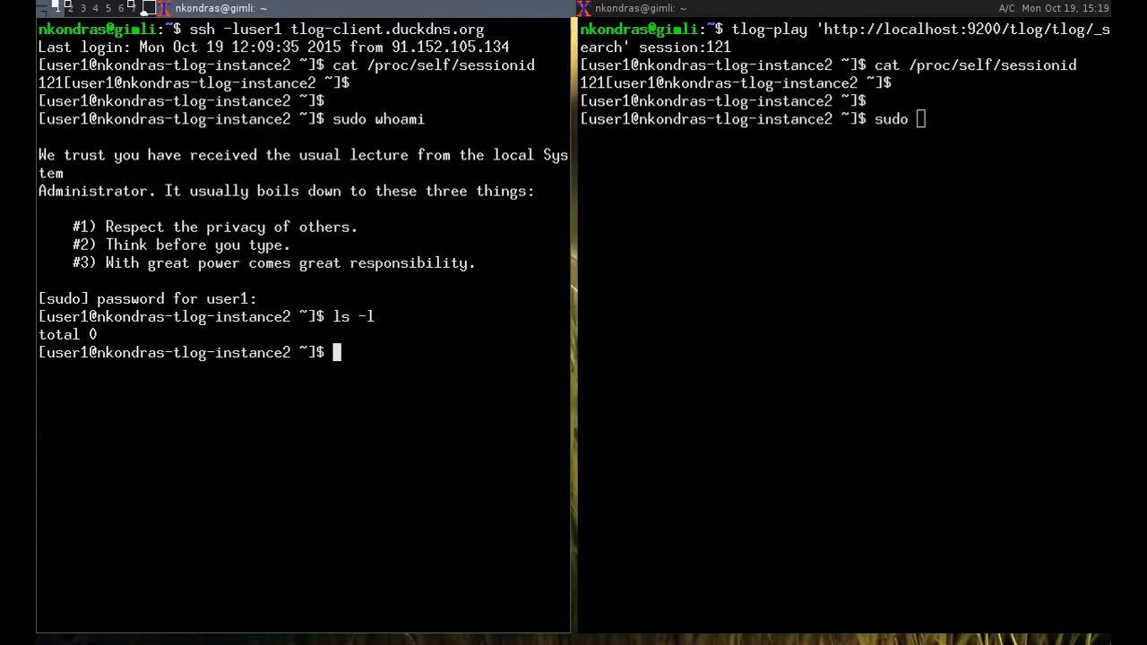
text(cd /)
key(Return)
text(ls -l)
key(Return)
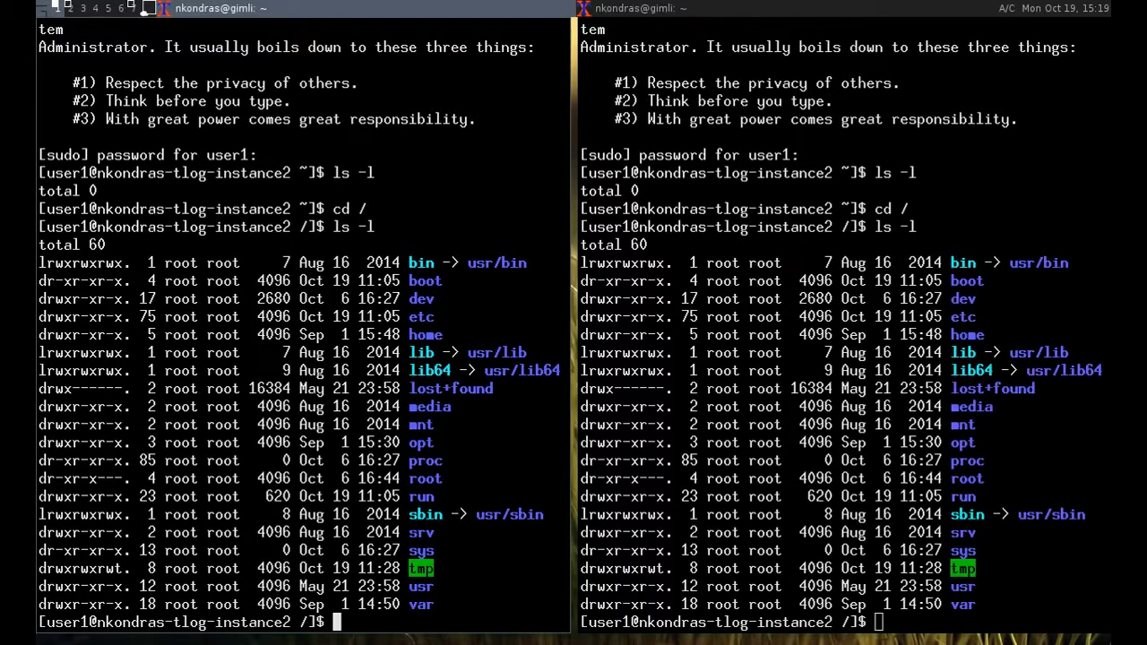
Switch to Kibana in Chrome and search the tlog messages for session:121.
key(super+2)
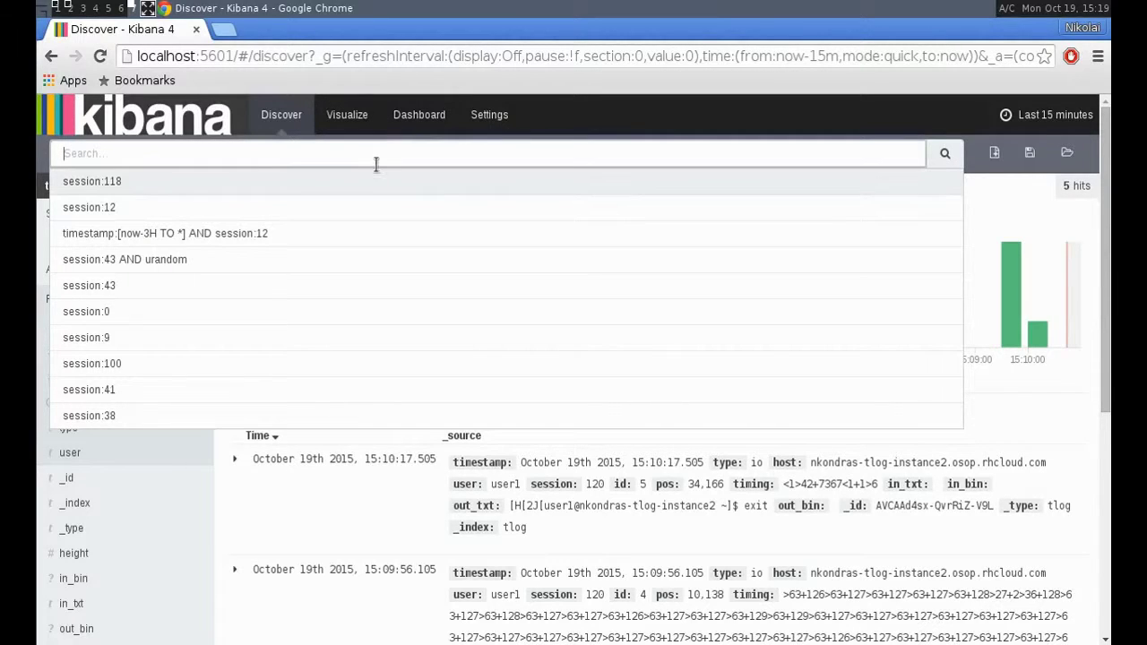
text(s)
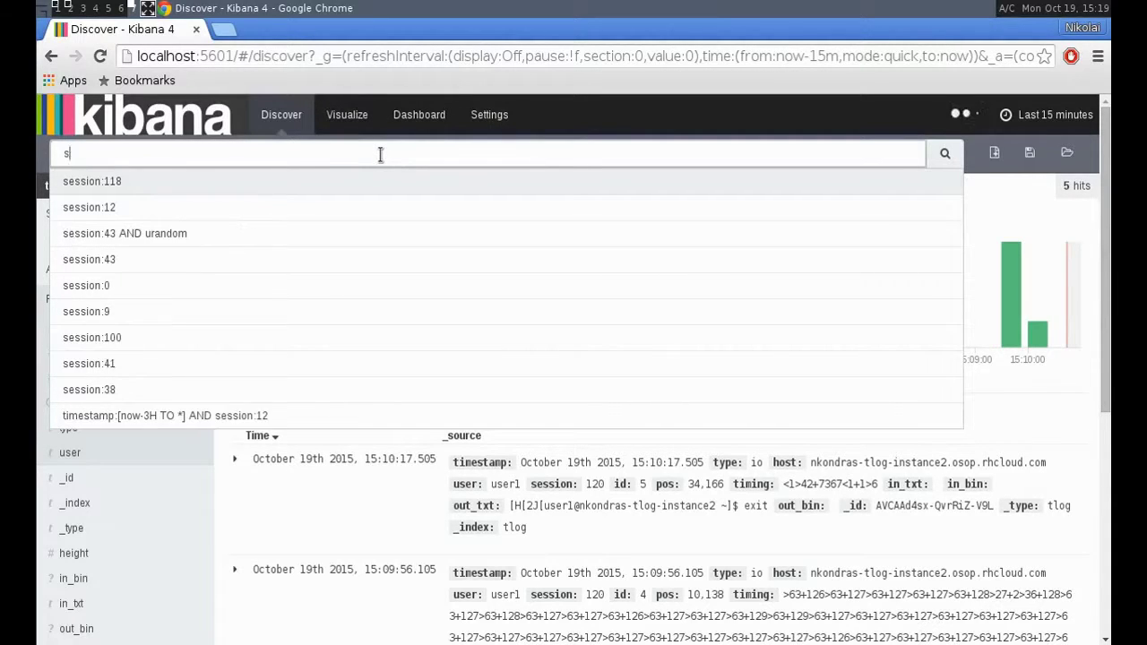
text(ession:121)
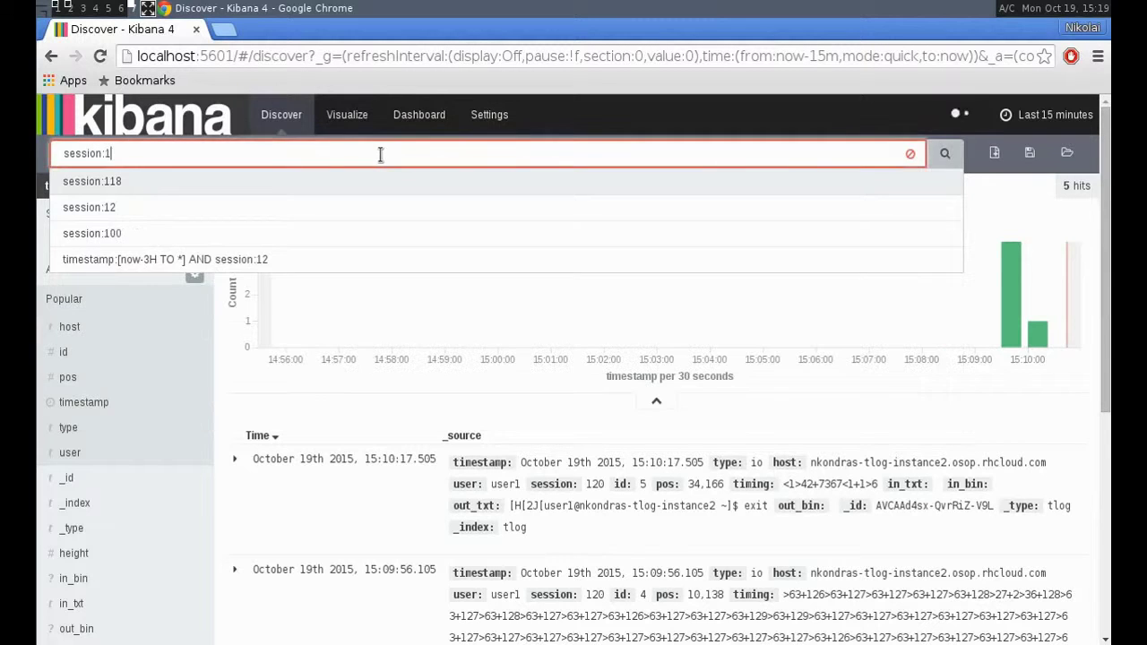
key(Return)
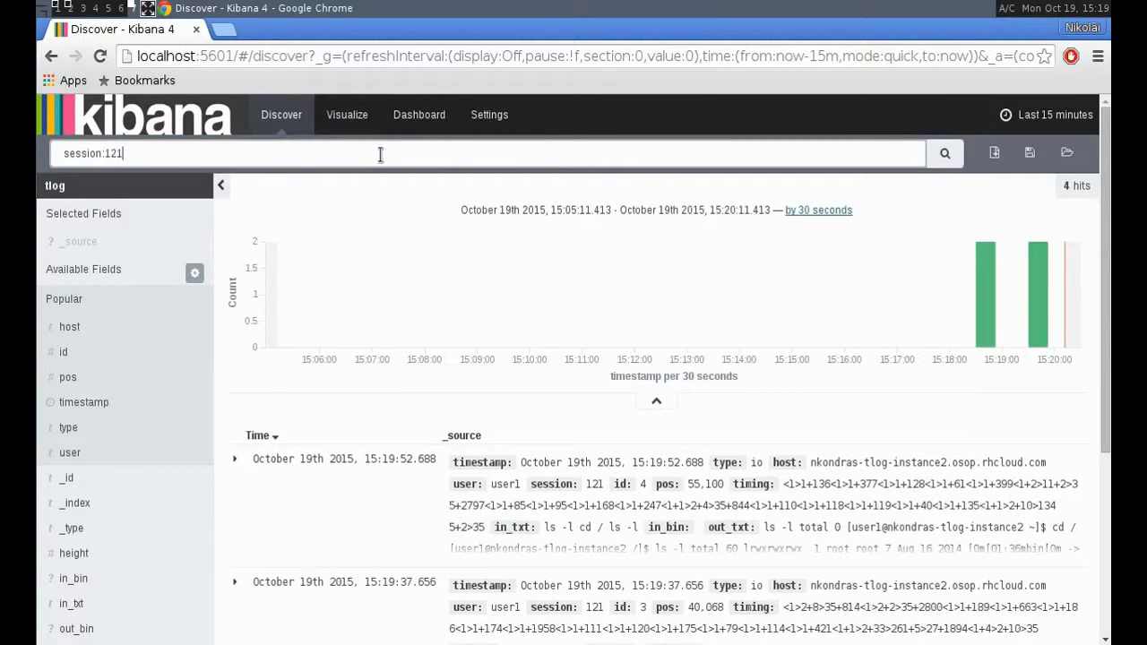
Expand the oldest session message, of type window, examine its width and height fields, and collapse it again.
scroll(519, 498, down, 5)
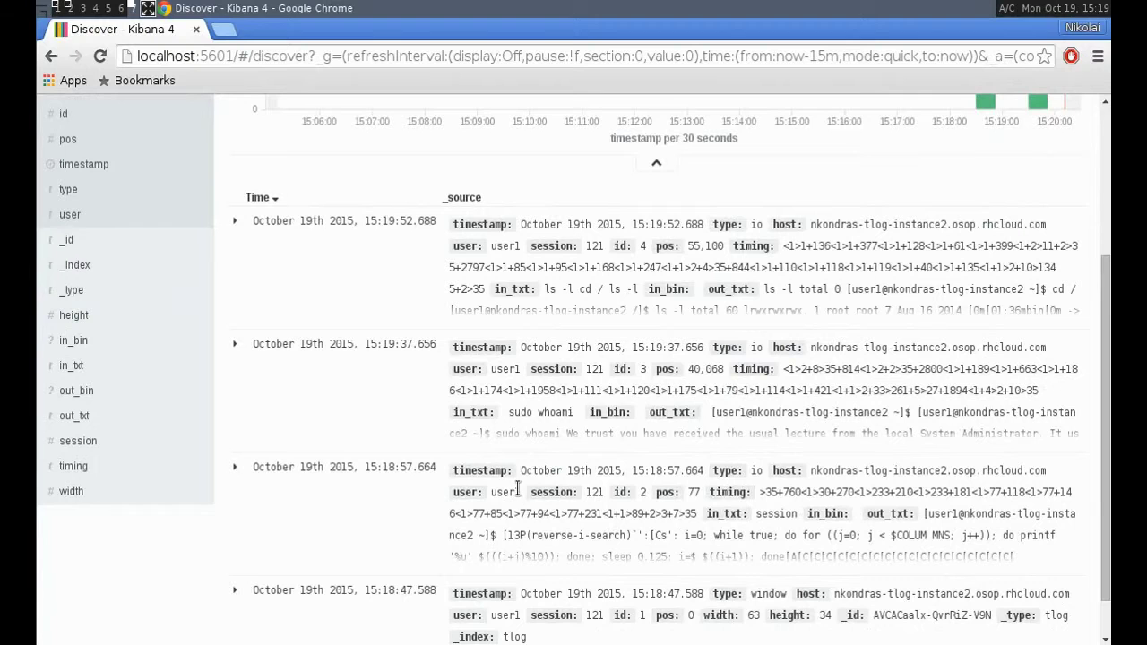
scroll(626, 489, up, 2)
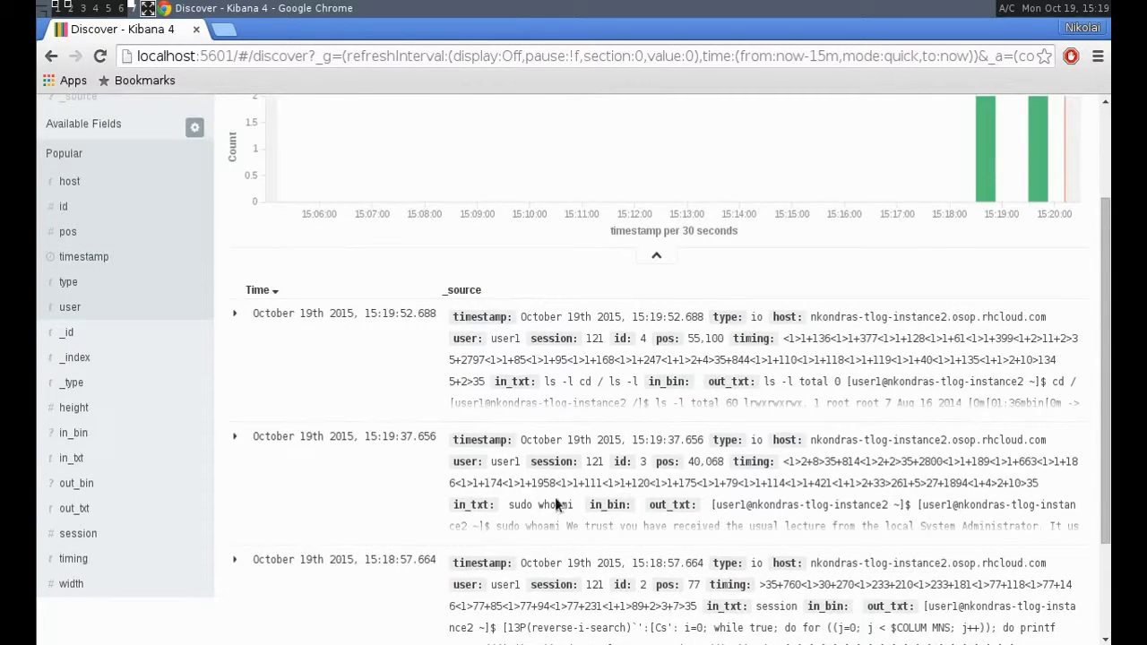
scroll(555, 504, down, 3)
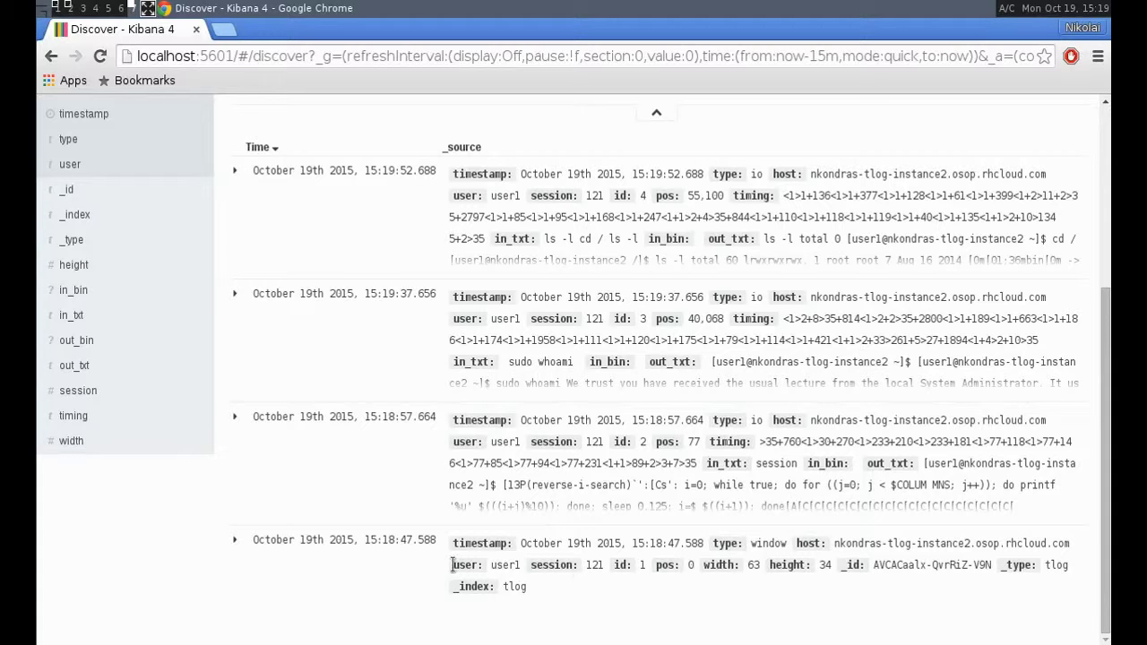
click(237, 540)
scroll(642, 494, down, 8)
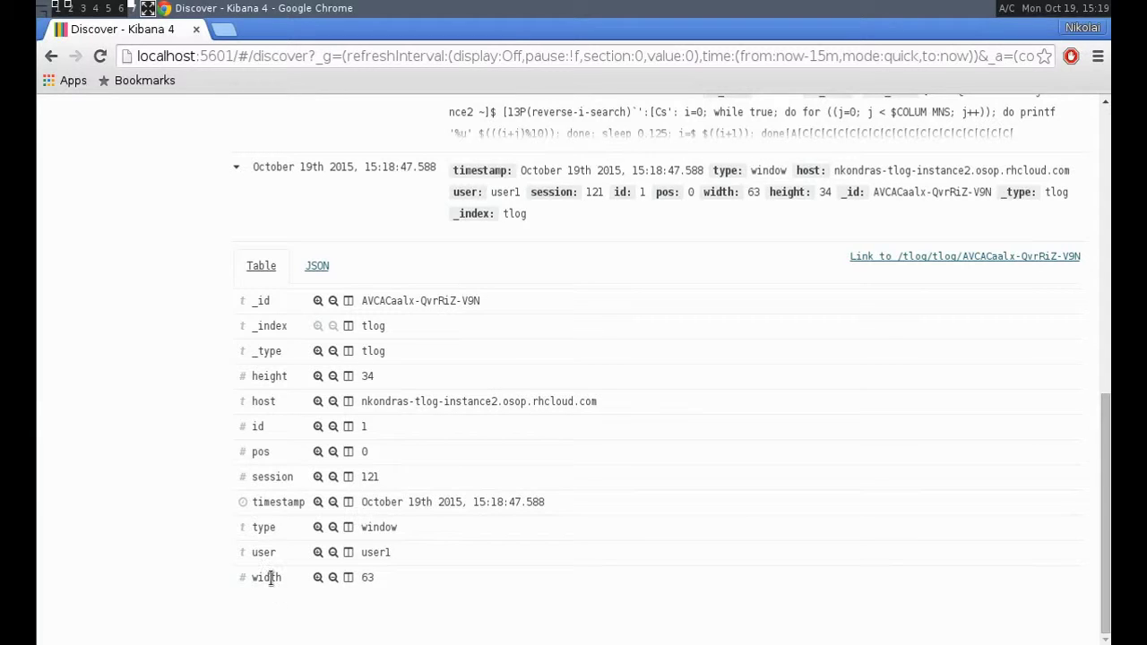
drag(267, 578, 388, 577)
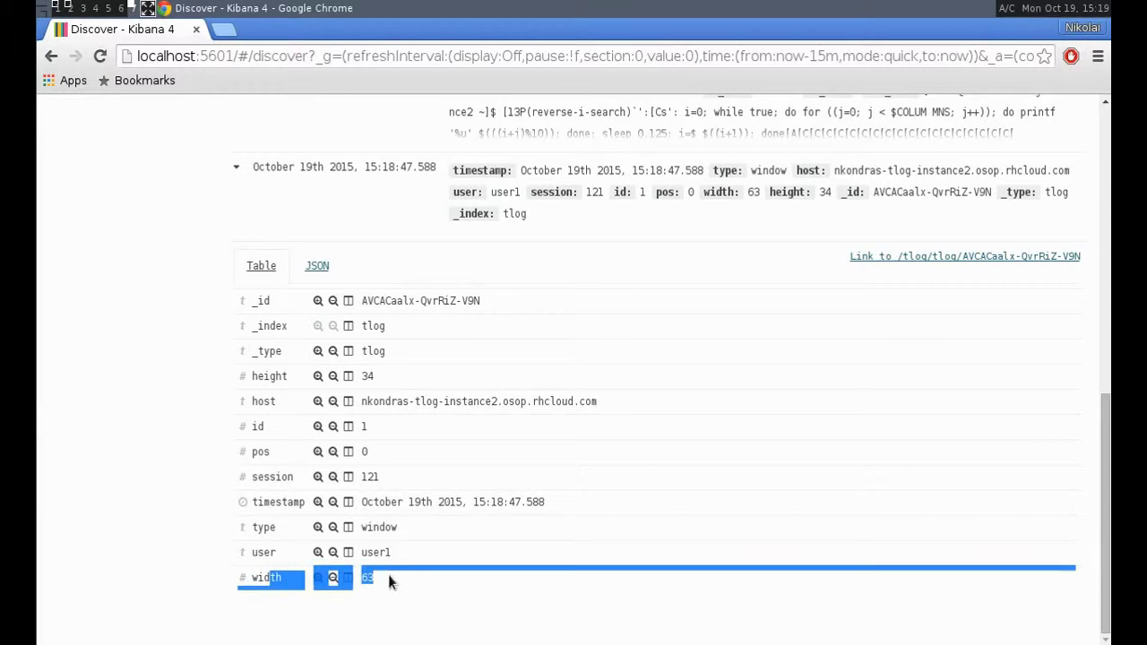
click(389, 574)
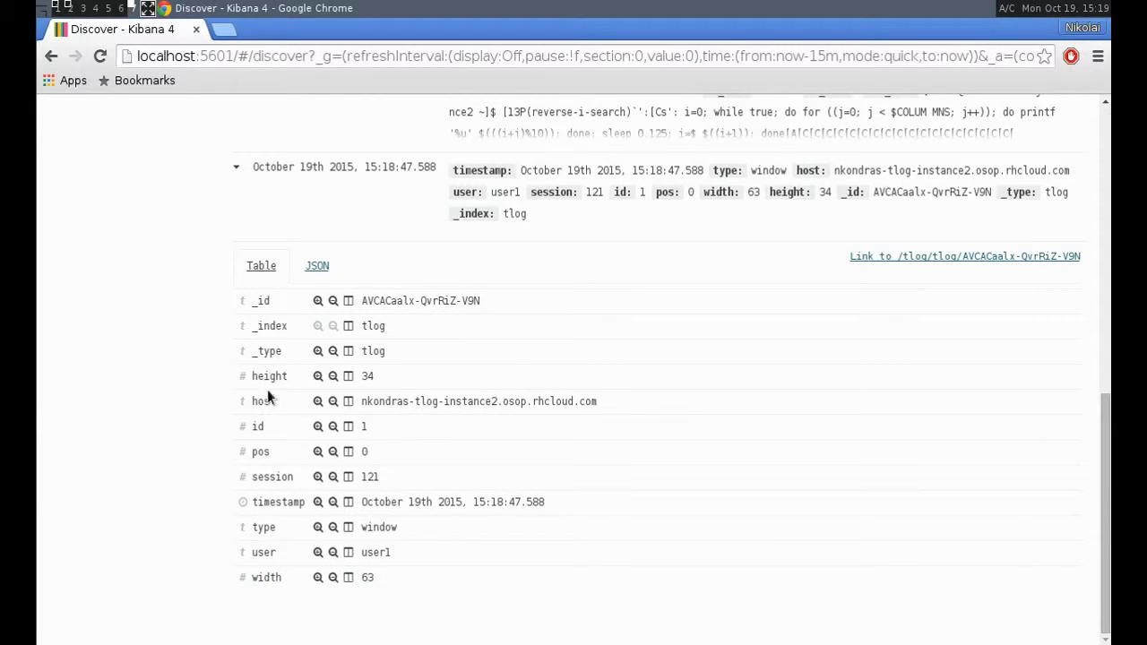
drag(266, 377, 425, 376)
click(425, 378)
scroll(419, 395, up, 3)
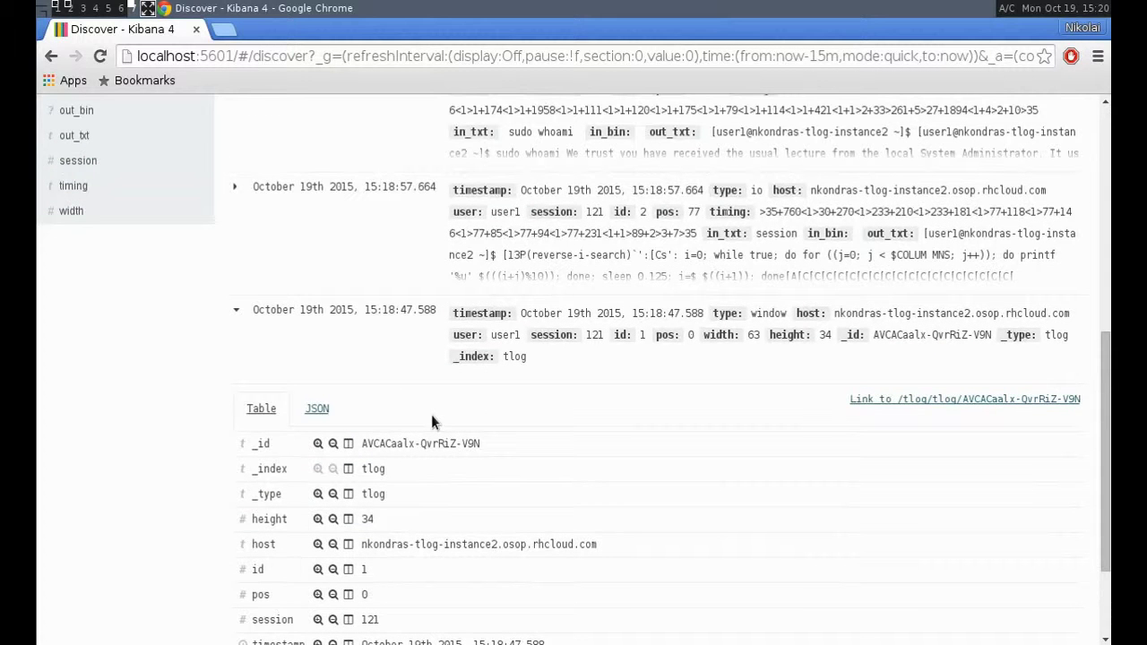
click(236, 315)
Expand the io message with id 2, examine its out_txt, timing and in_txt fields, and collapse it again.
click(235, 418)
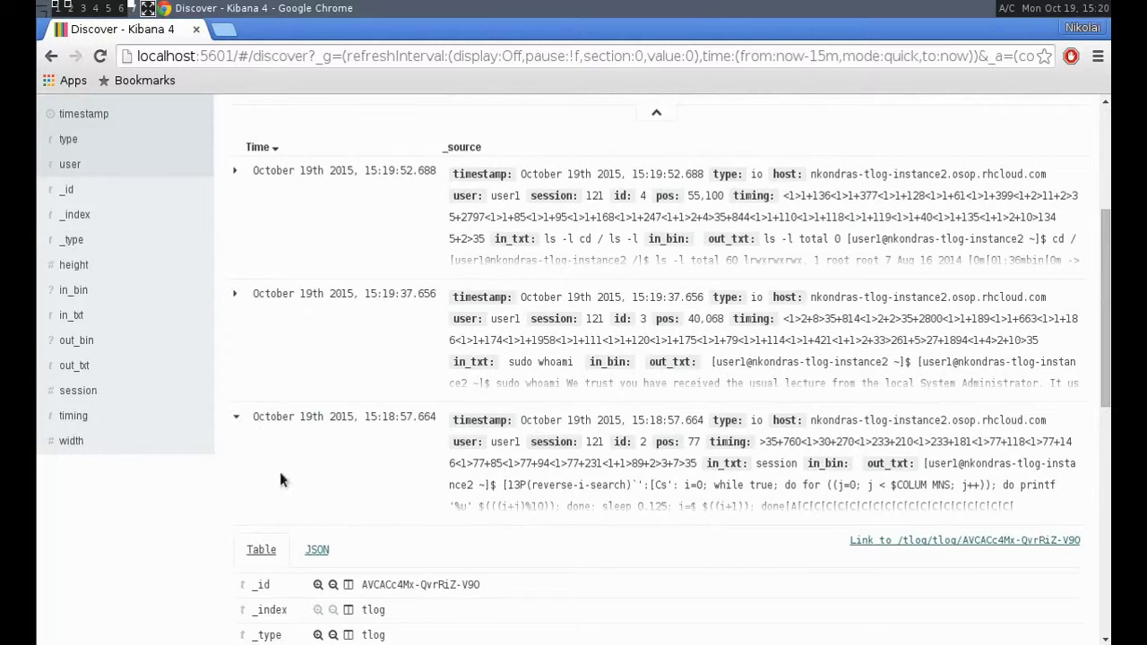
scroll(491, 456, down, 5)
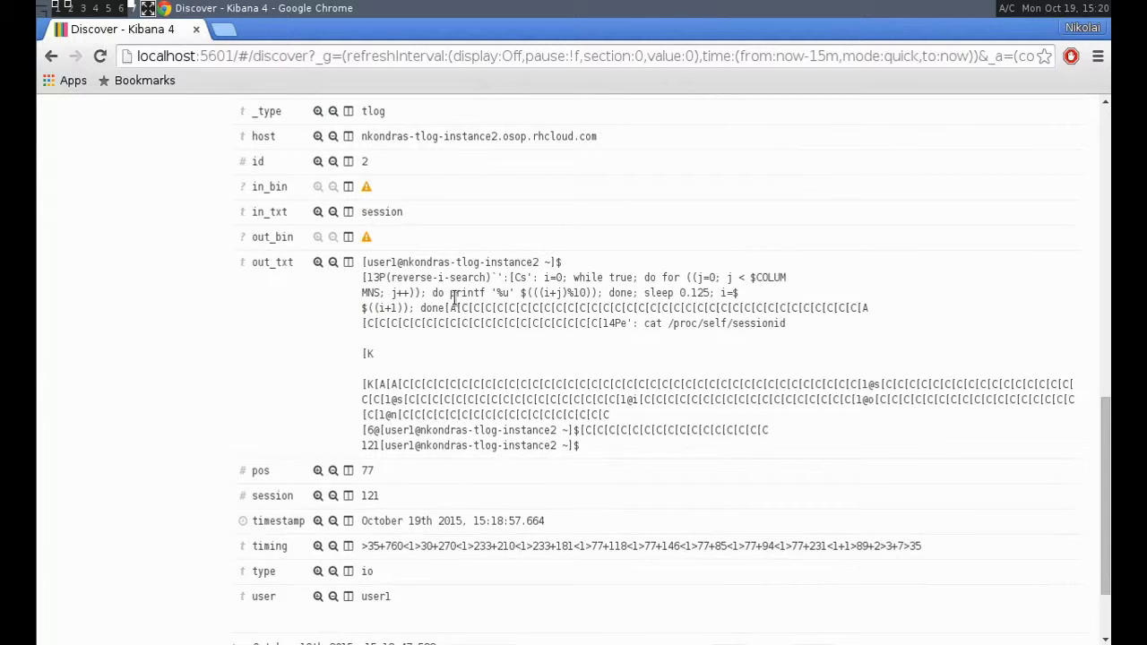
drag(364, 262, 707, 440)
click(703, 438)
scroll(537, 475, down, 1)
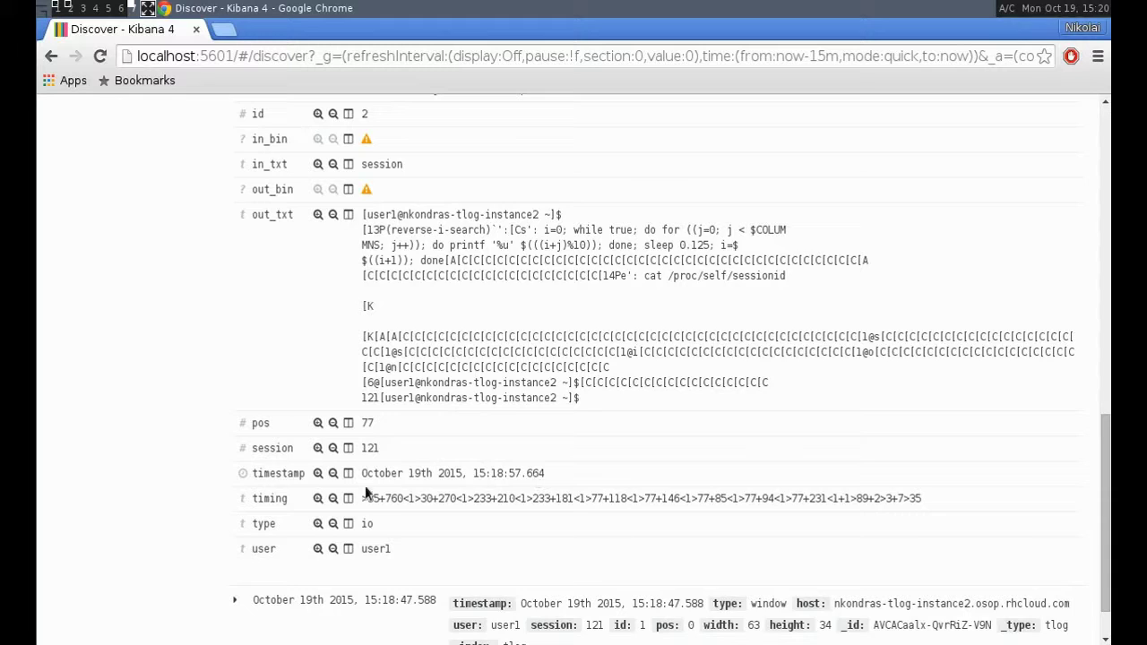
scroll(242, 363, up, 3)
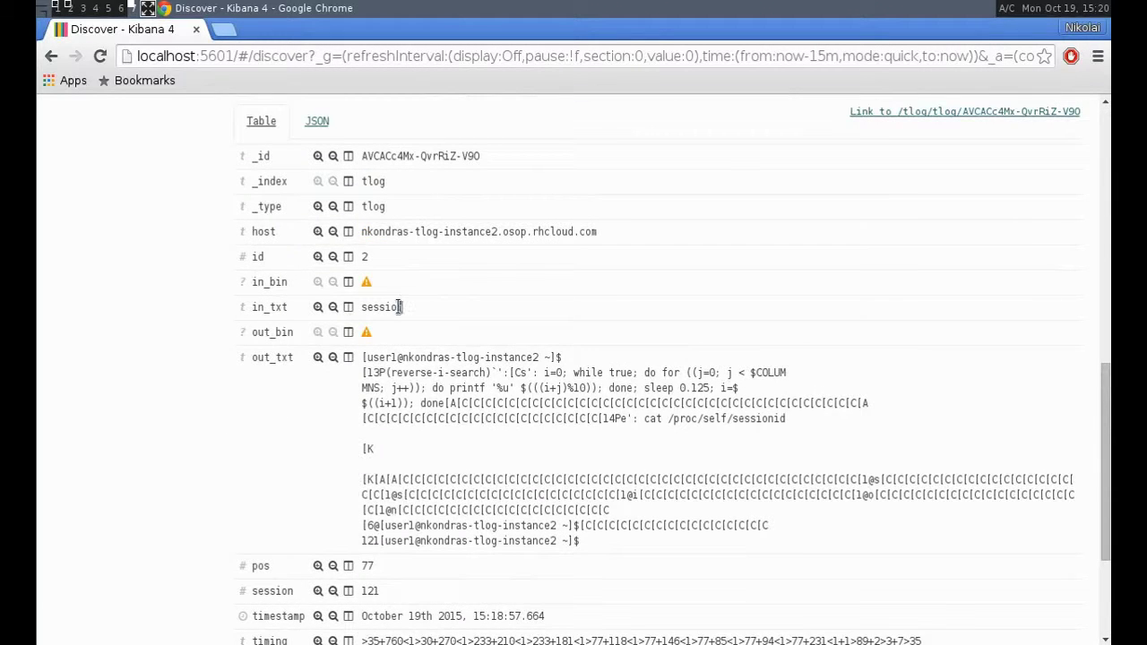
drag(395, 306, 359, 306)
scroll(431, 332, up, 5)
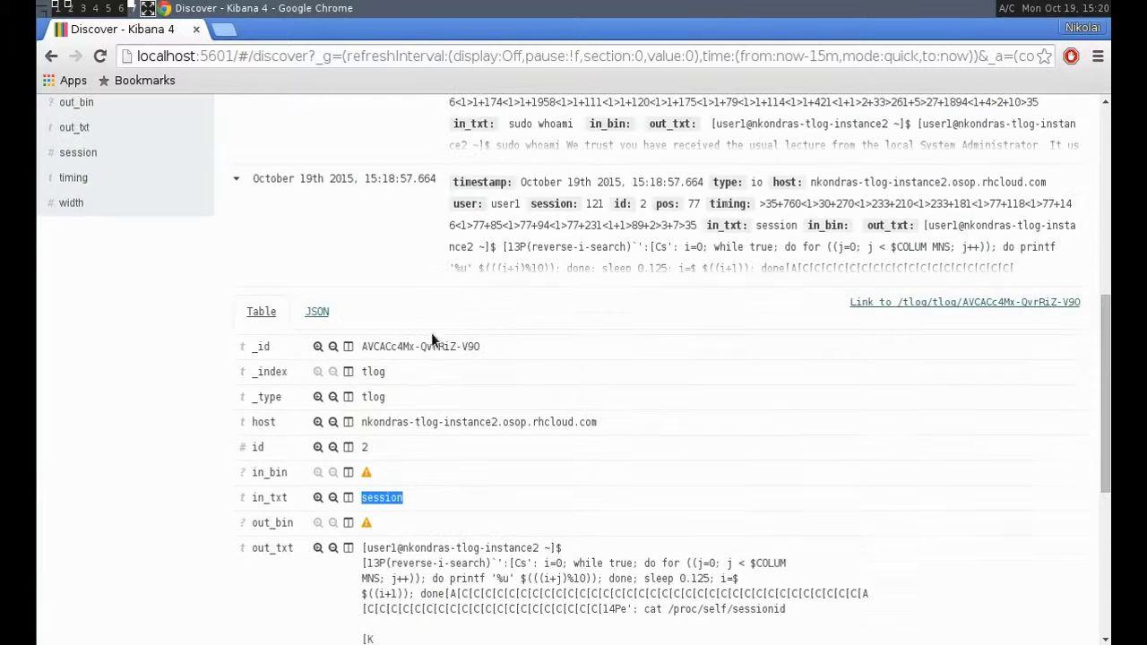
click(238, 277)
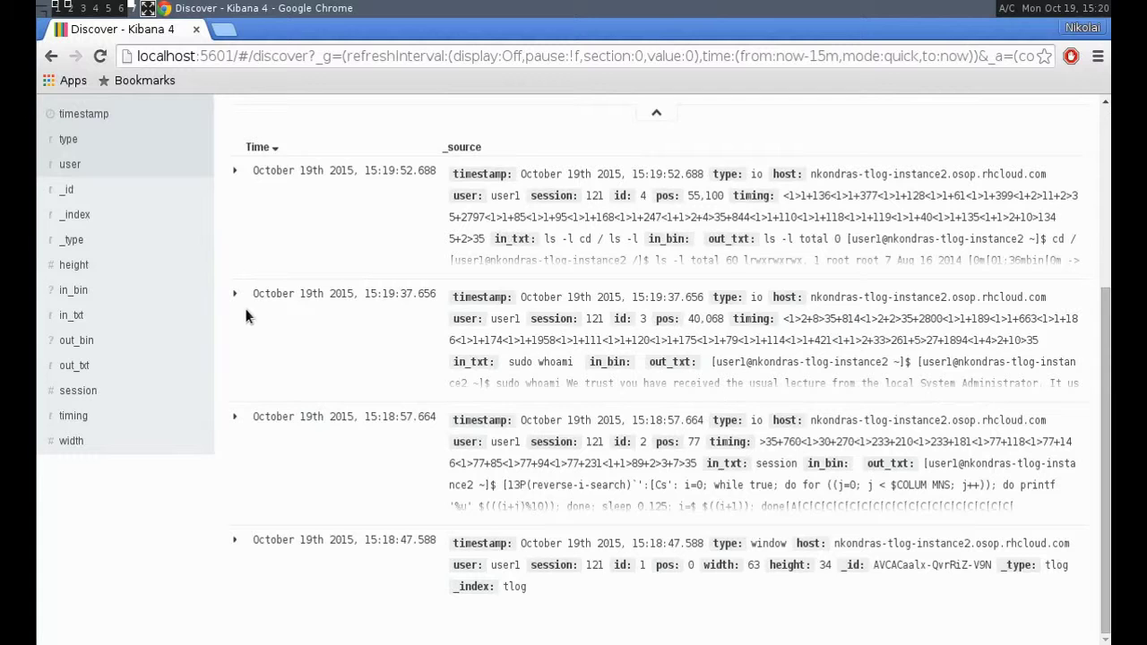
Expand the io message with id 3 and examine the sudo whoami command in its recorded output.
click(237, 296)
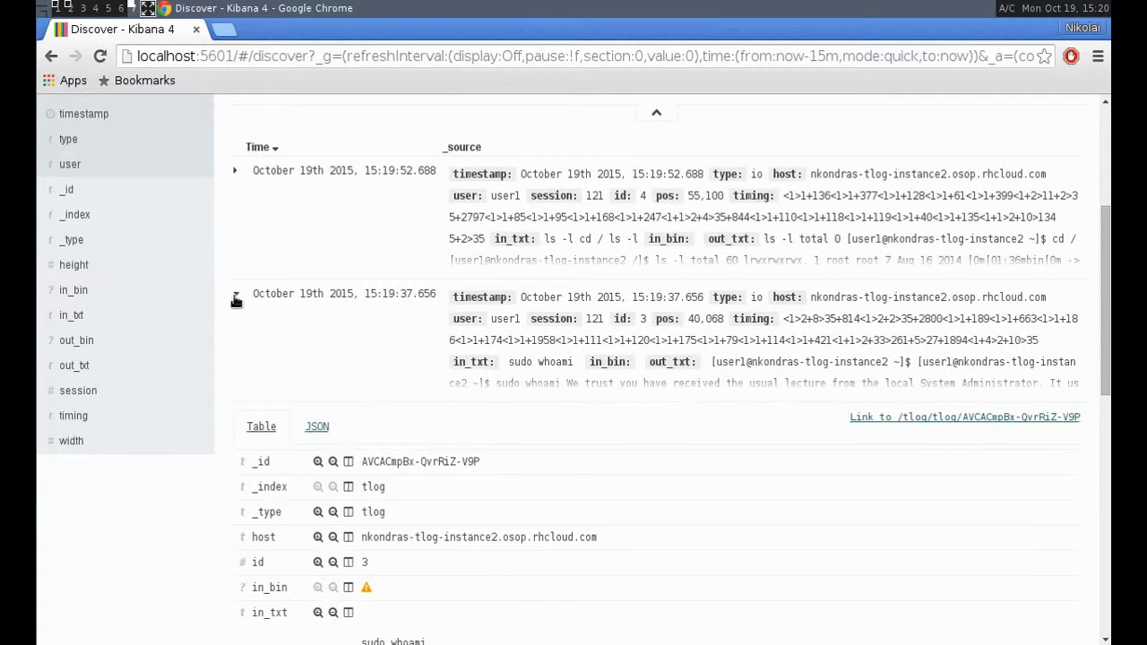
scroll(635, 399, down, 4)
scroll(634, 399, down, 5)
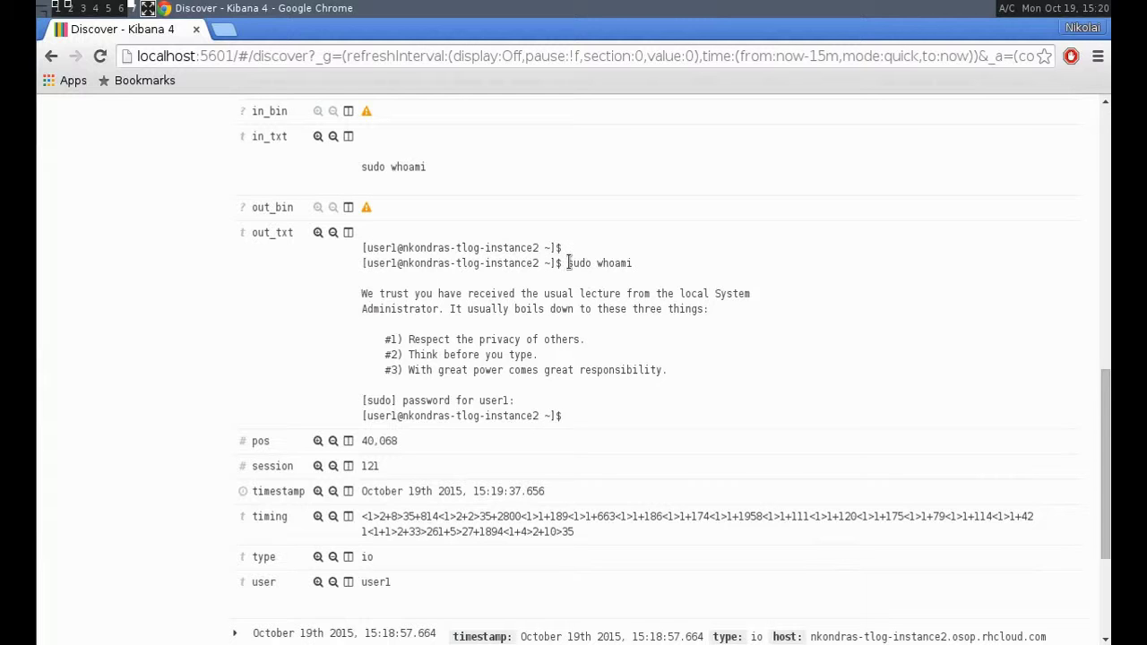
drag(567, 263, 633, 263)
scroll(571, 315, up, 10)
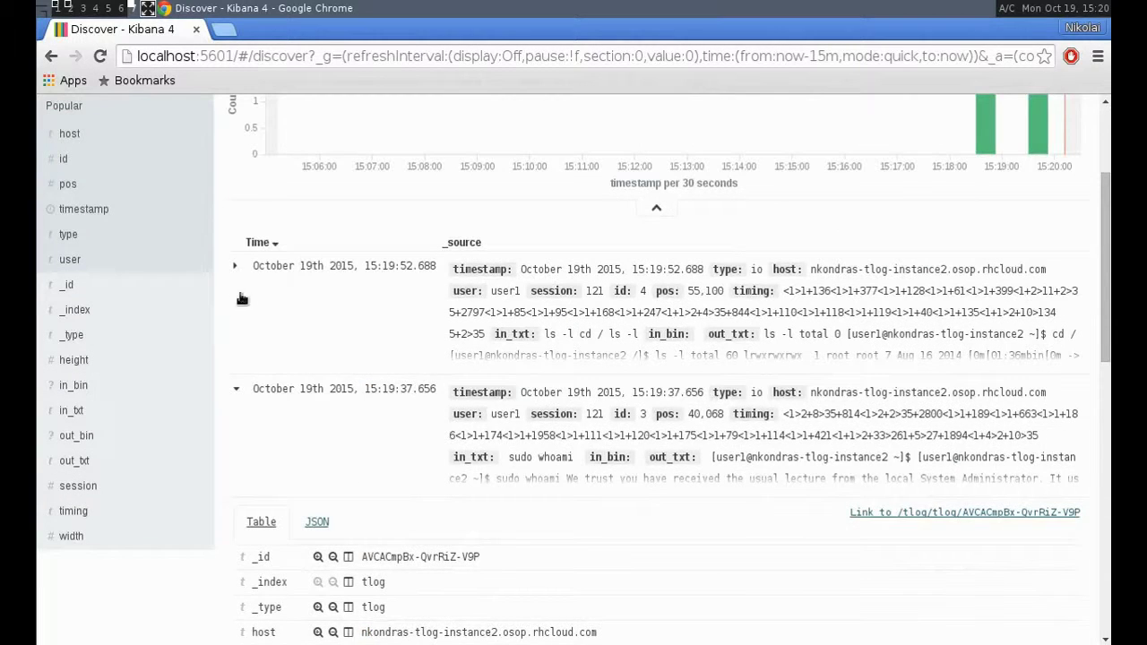
Expand the newest message, with id 4, and examine the commands in in_txt and the directory listings in out_txt.
click(234, 268)
scroll(442, 337, down, 9)
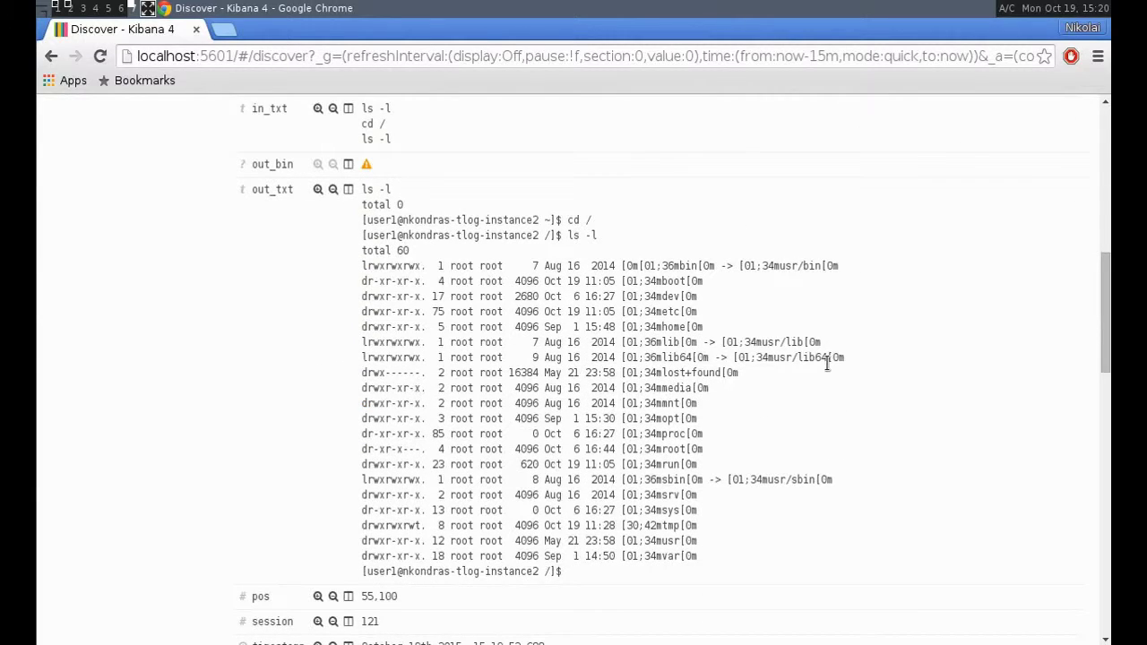
scroll(827, 363, up, 1)
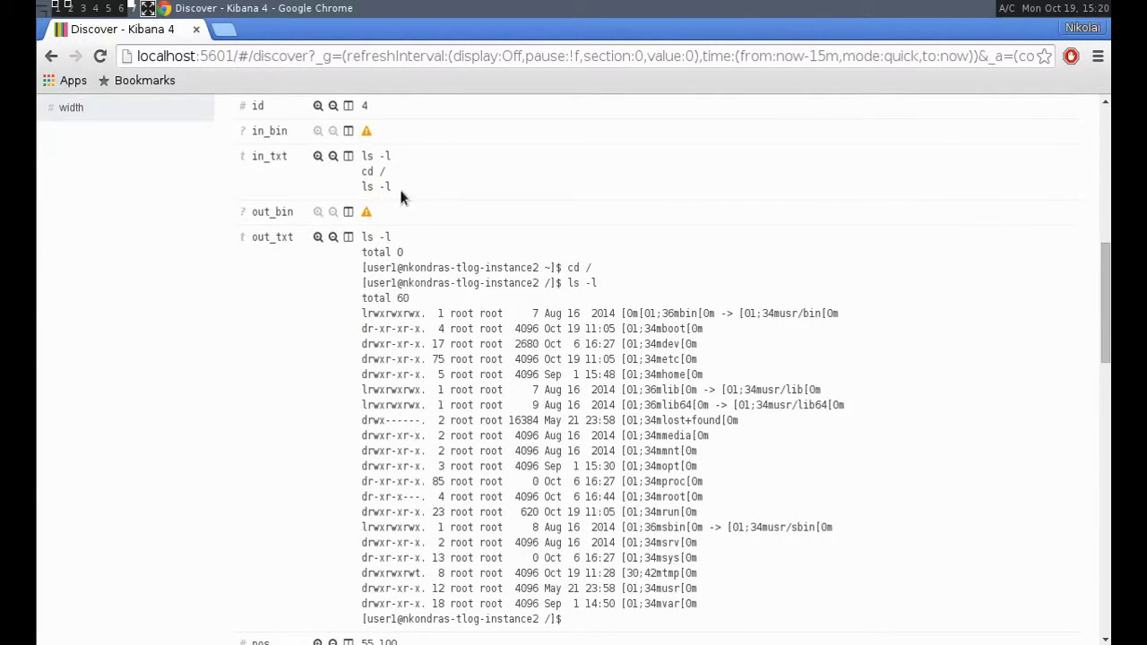
drag(399, 186, 363, 150)
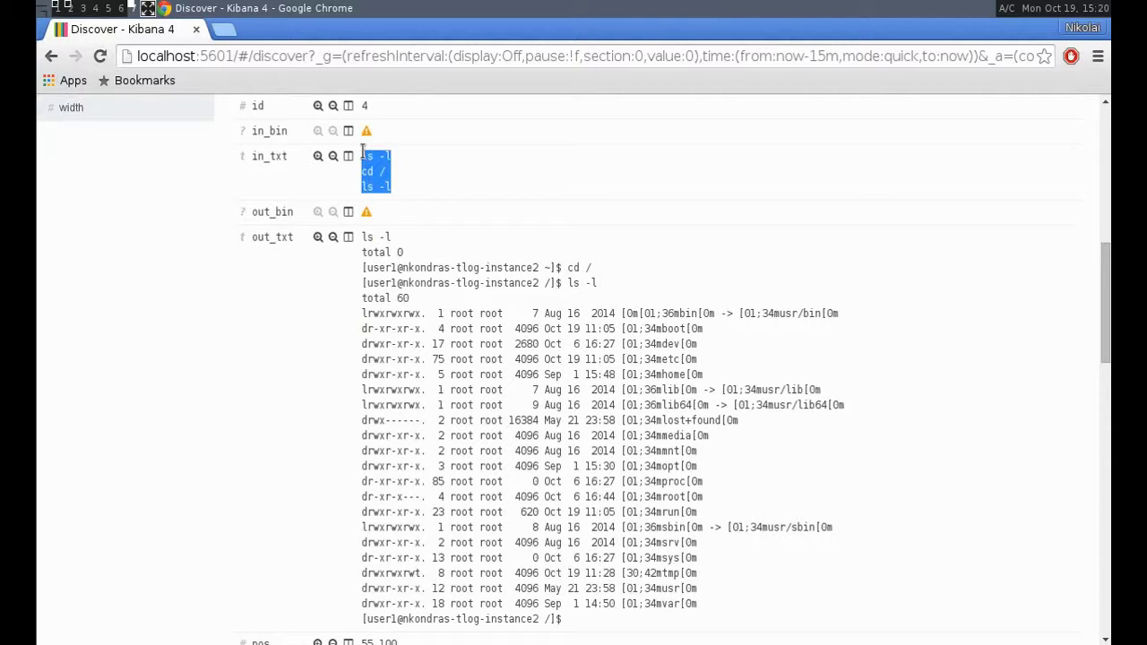
click(562, 320)
scroll(637, 542, down, 1)
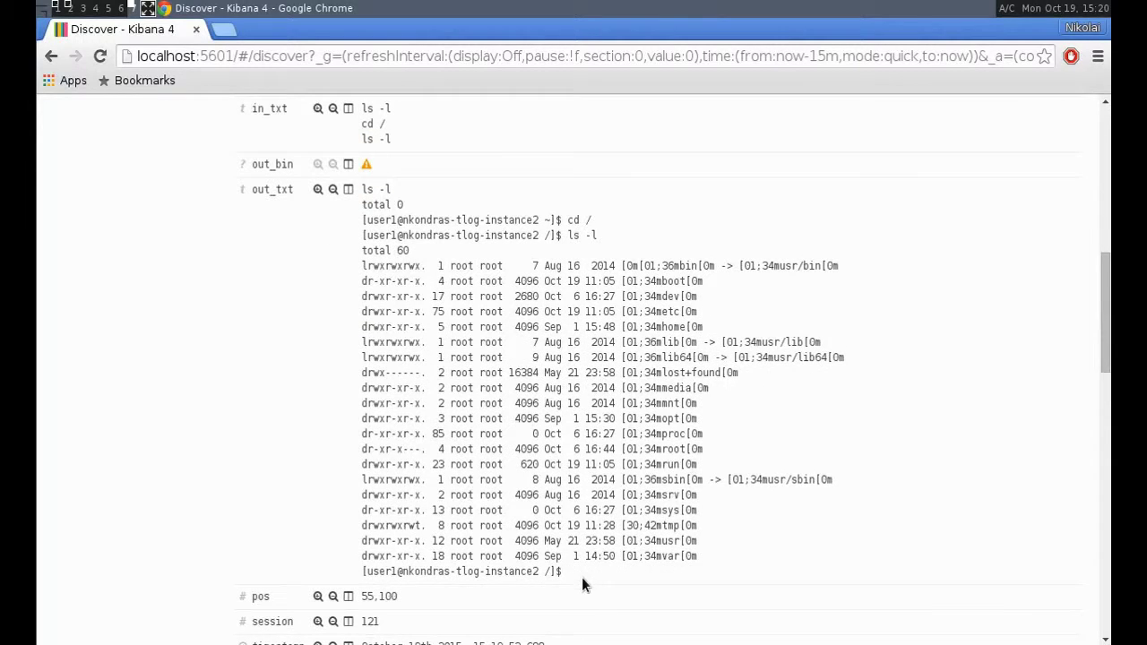
drag(579, 577, 362, 191)
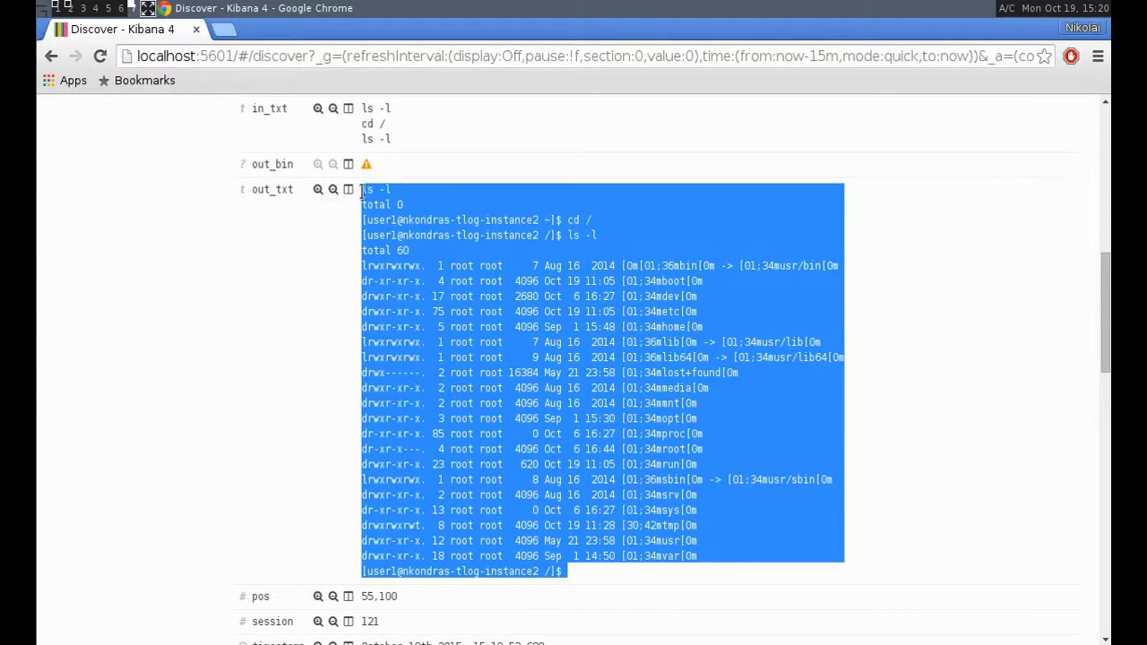
click(942, 410)
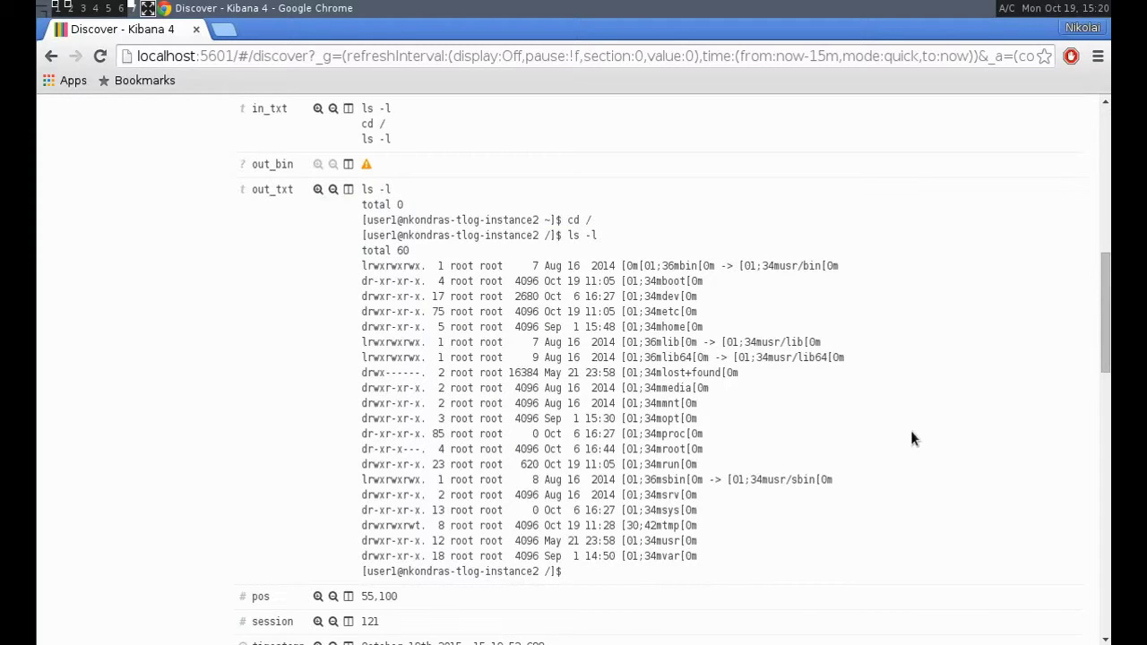
scroll(797, 444, up, 15)
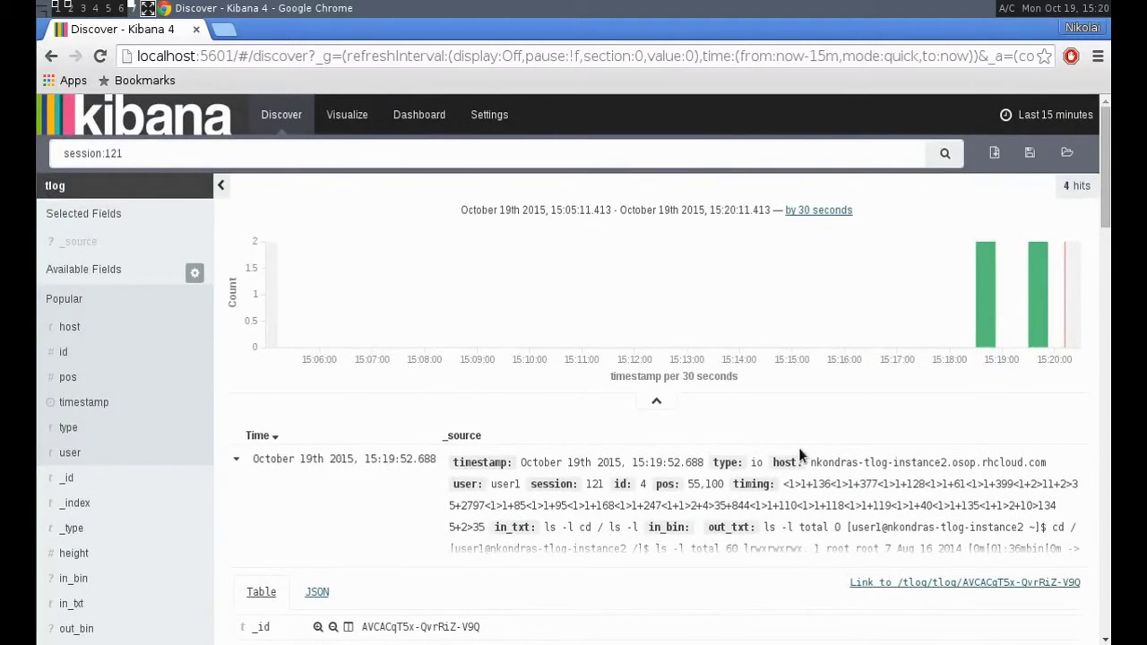
Switch back to user1's SSH terminal, clear the screen and start vim.
key(super+2)
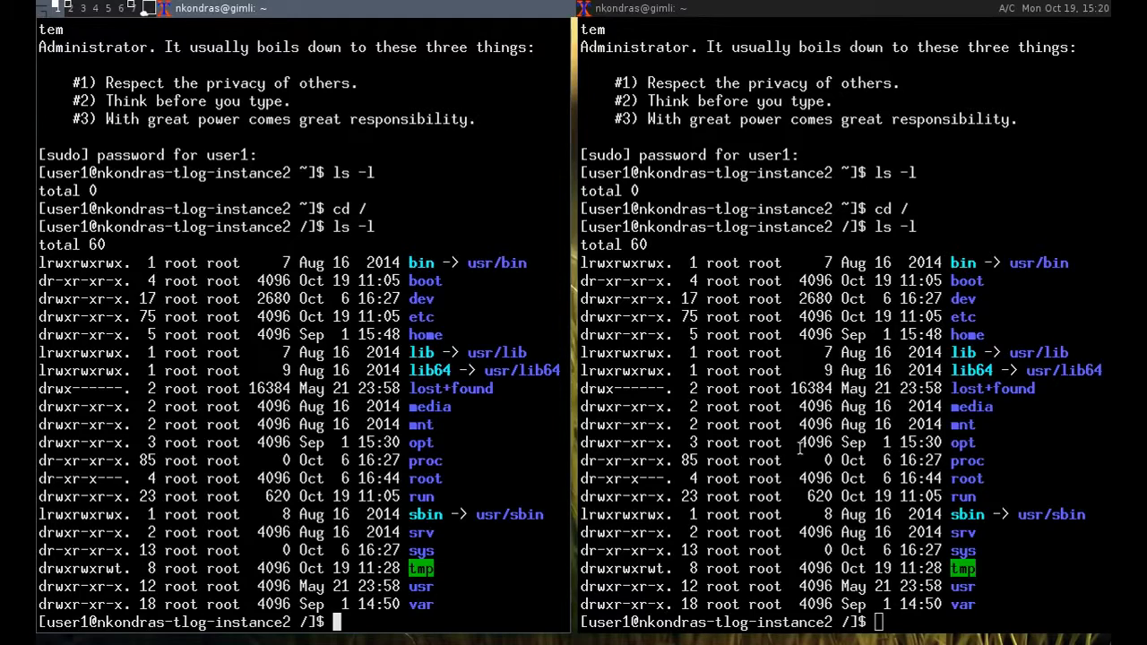
key(ctrl+l)
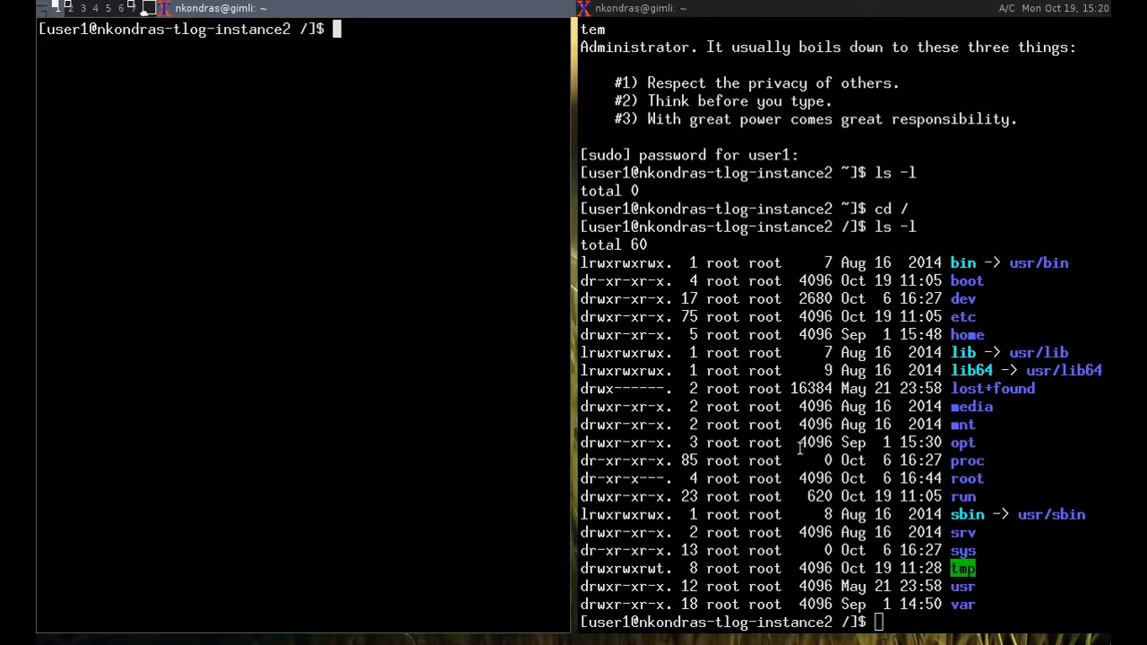
text(vim)
key(Return)
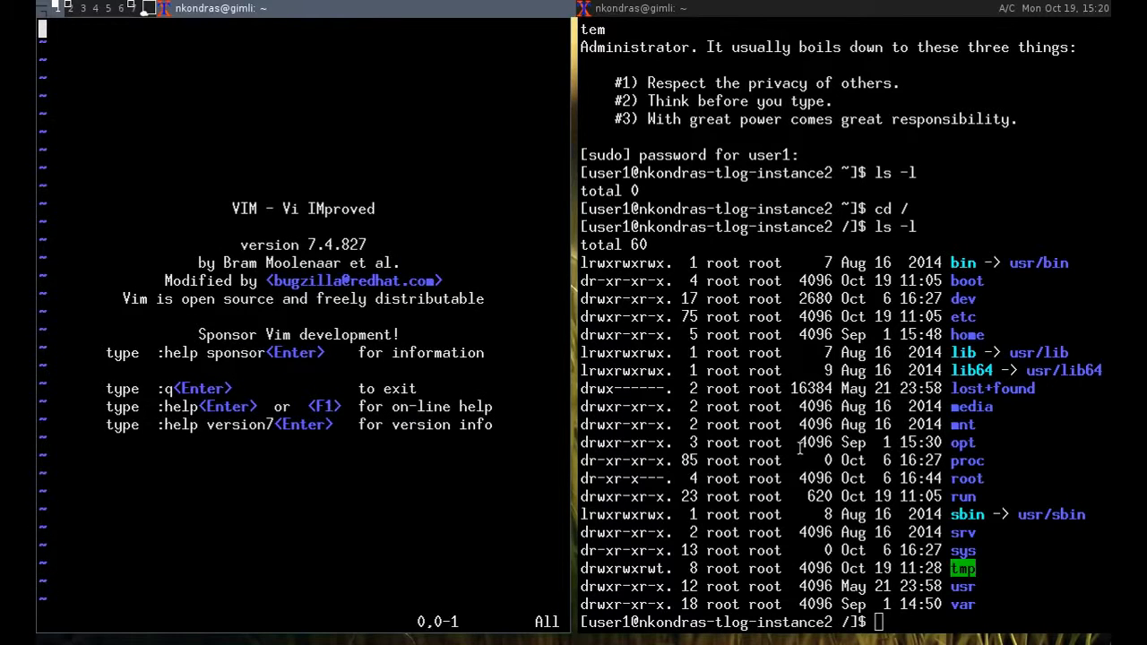
Fill the empty vim buffer with the output of dmesg by filtering its line, and disable line wrapping with setl nowrap.
key(shift+v)
text(:'<,'>!)
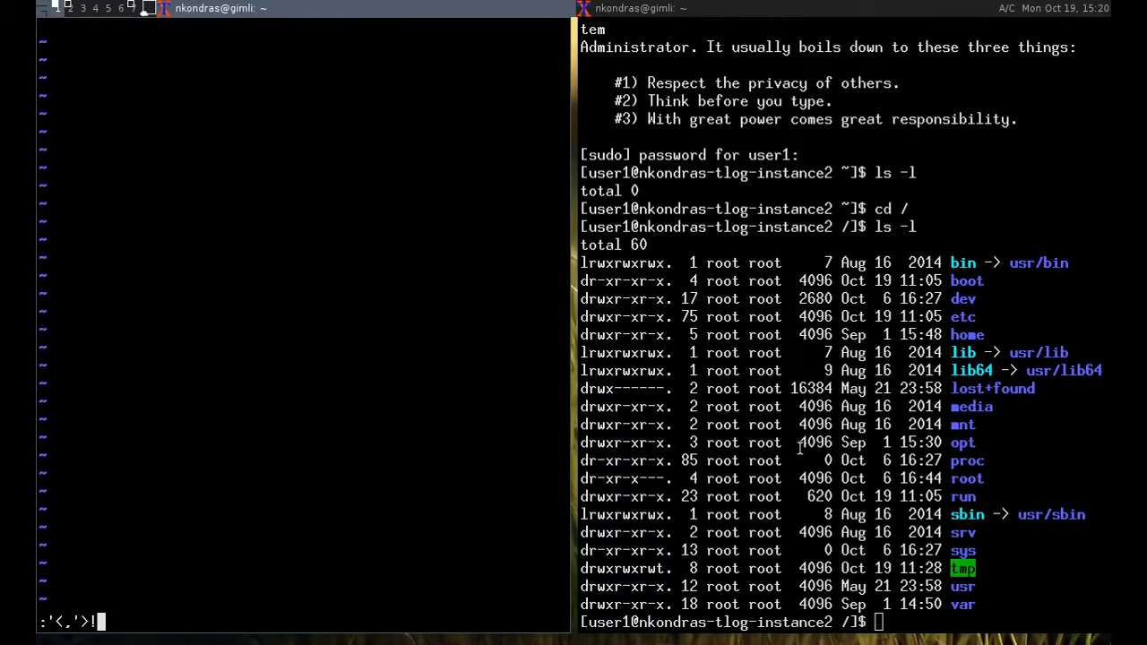
text(dmesg)
key(Return)
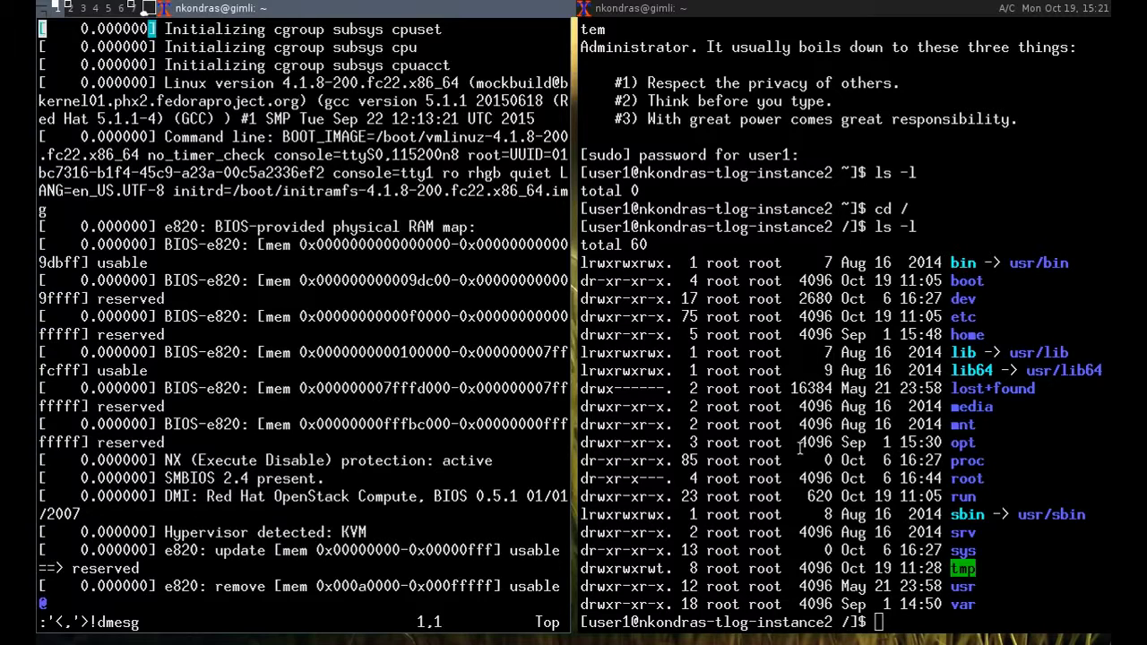
text(:setl nowrap)
key(Return)
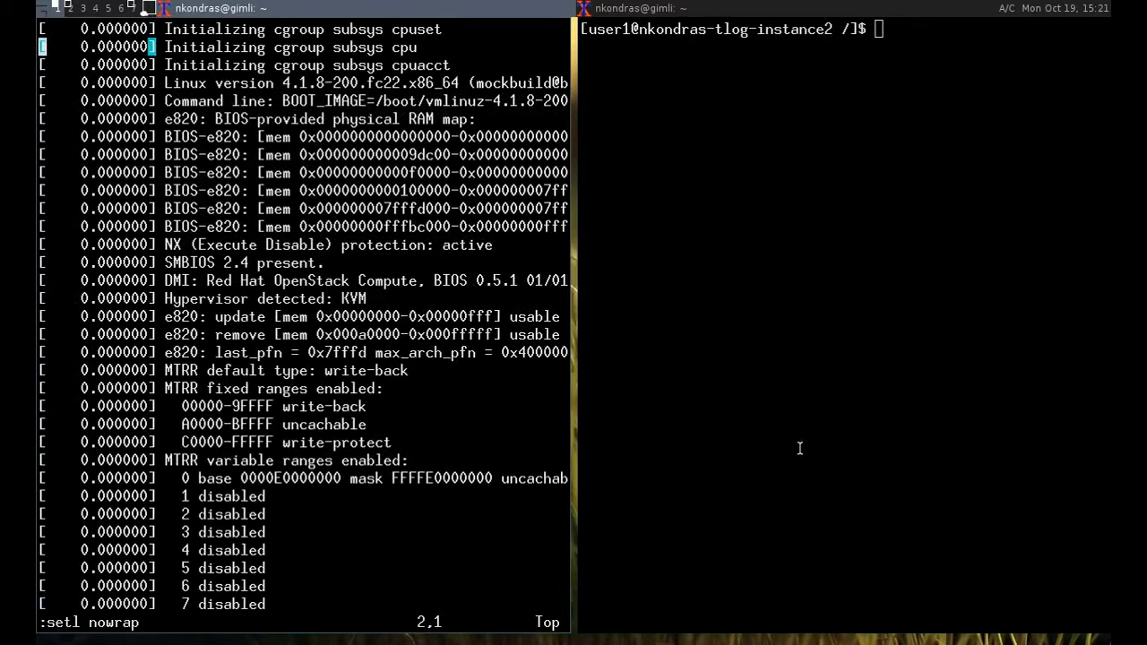
Move the cursor down through the dmesg output to line 23 and return to the first line.
key(j)
key(j)
key(j)
key(j)
key(j)
key(j)
key(j)
key(j)
key(j)
key(j)
key(j)
key(j)
key(j)
key(j)
key(j)
key(j)
key(j)
key(j)
key(j)
key(j)
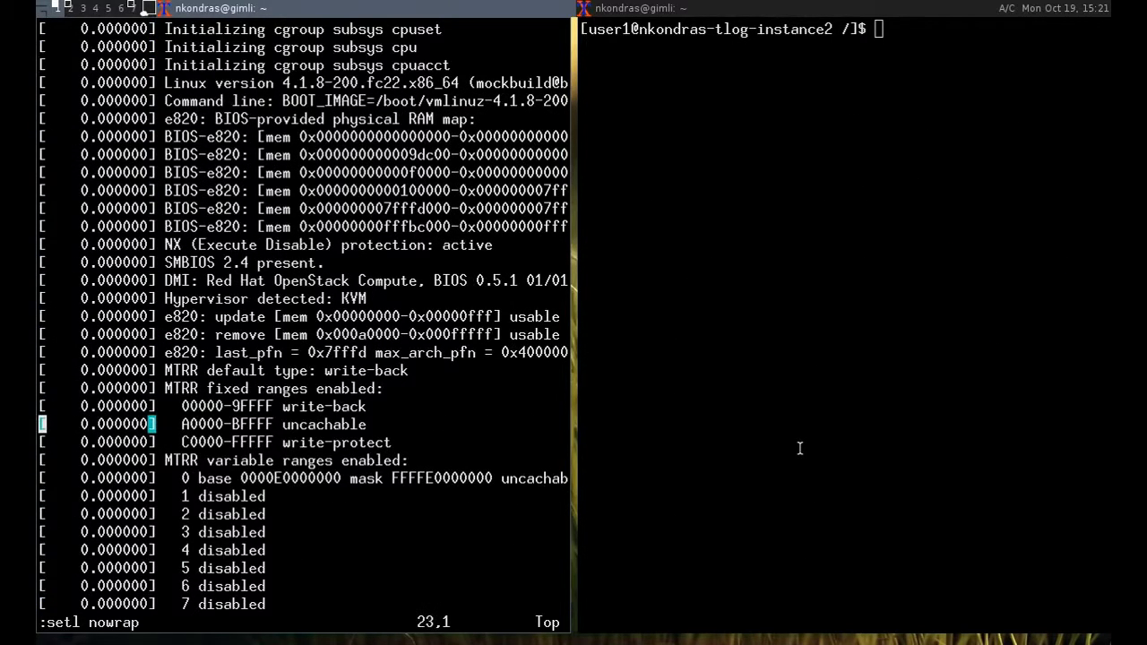
key(g)
key(g)
Delete every line that does not contain BIOS with :g!/BIOS/d, and disable search highlighting with :set nohls.
text(:g)
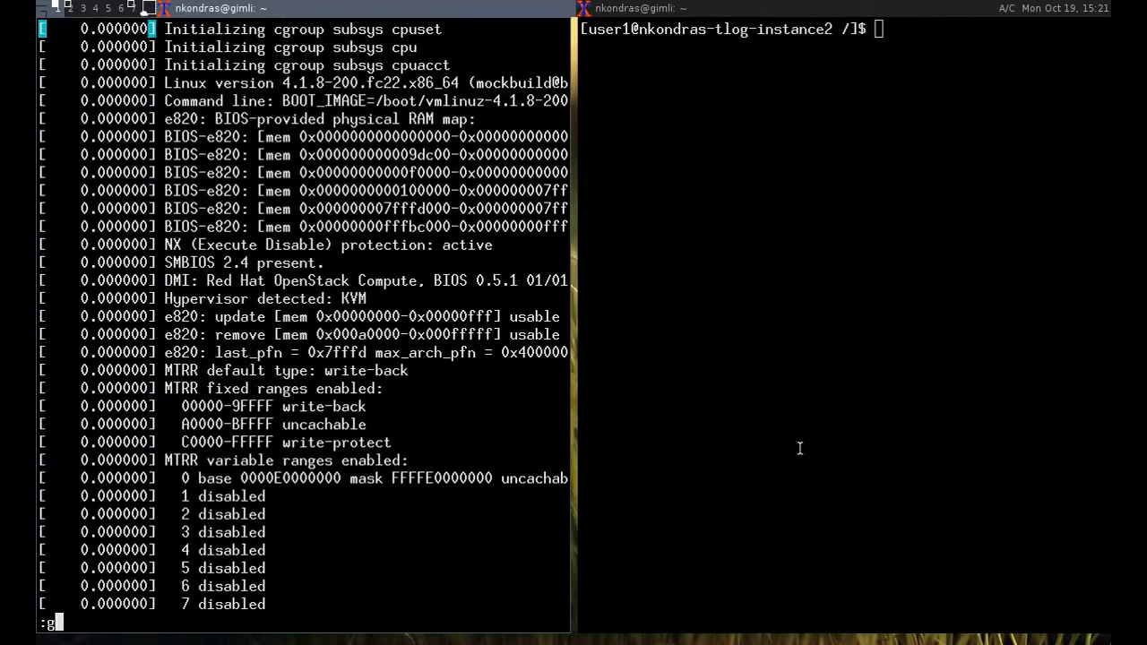
text(!/BI)
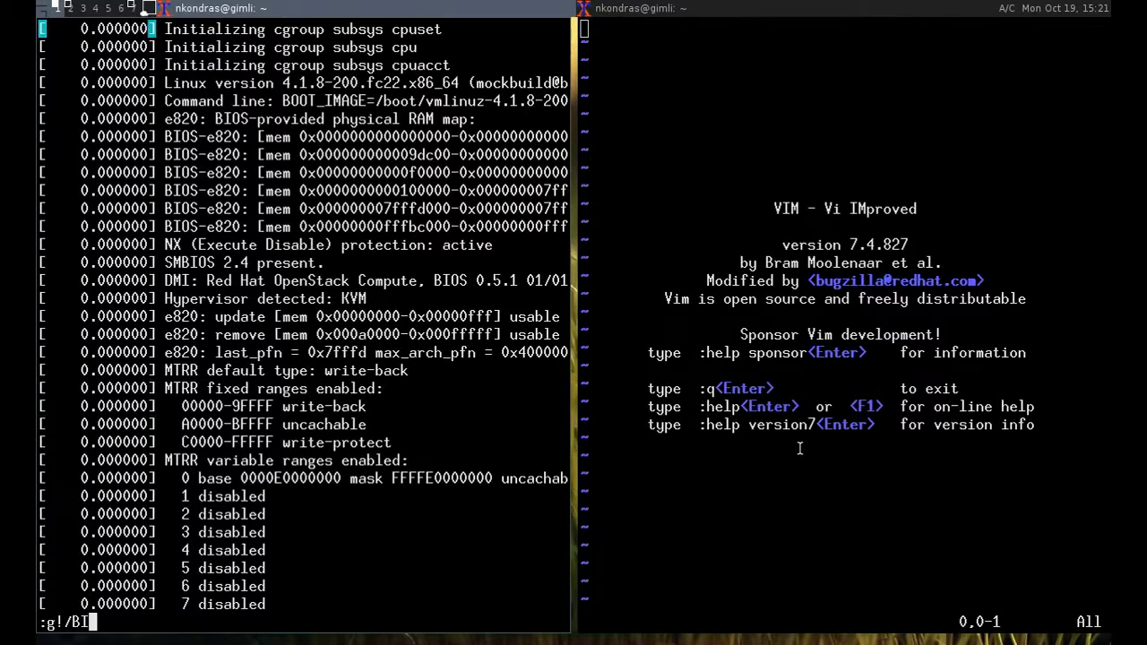
text(OS/d)
key(Return)
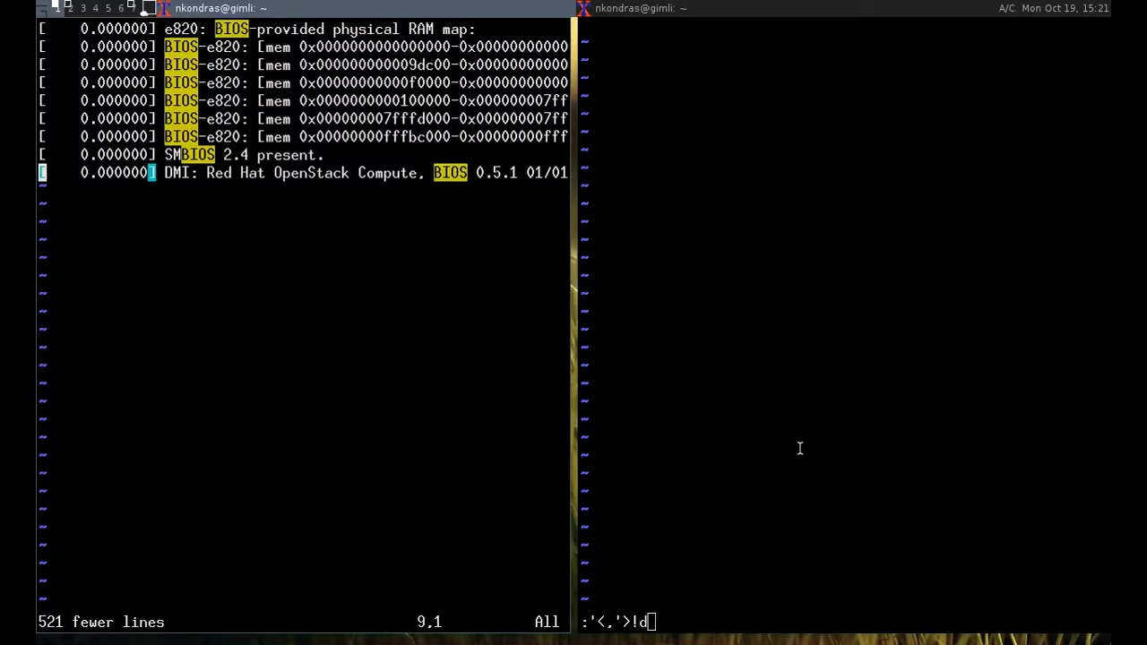
text(:set nohls)
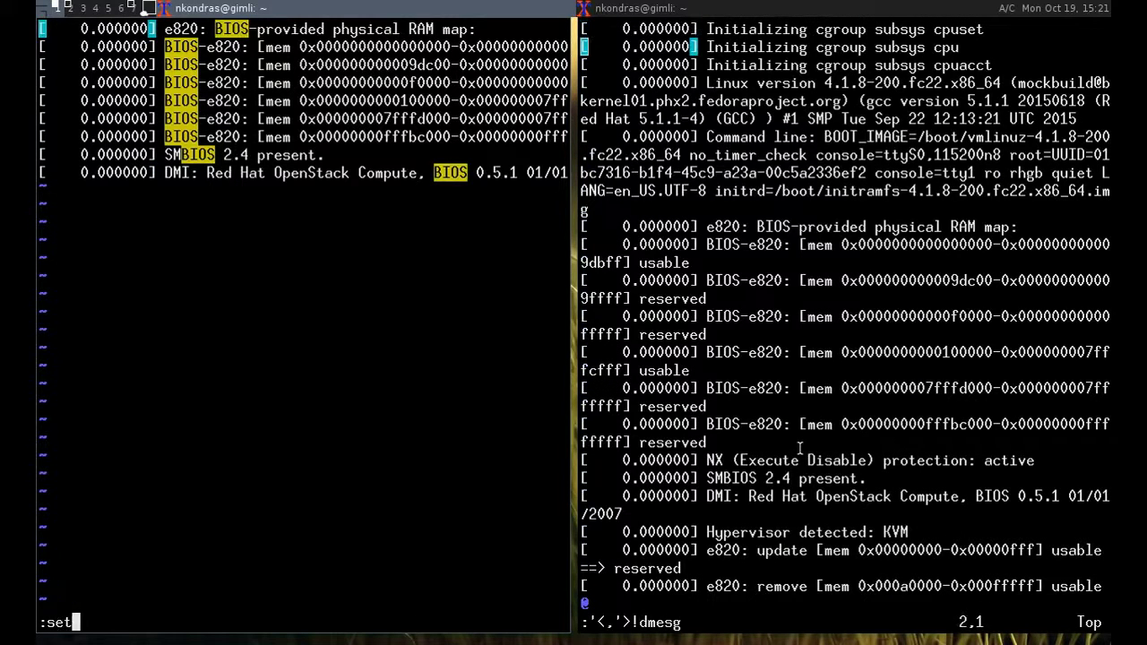
key(Return)
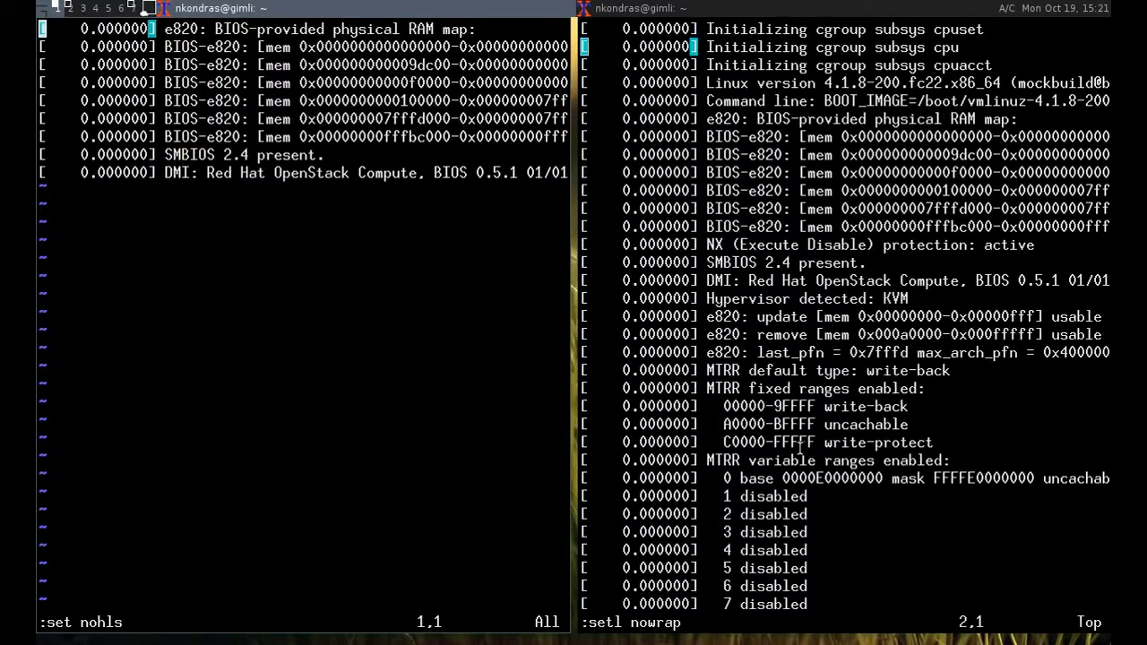
Delete the bracketed timestamp column from all nine lines in vim using a visual block selection.
key(j)
key(k)
key(ctrl+v)
key(l)
key(l)
key(l)
key(l)
key(l)
key(l)
key(l)
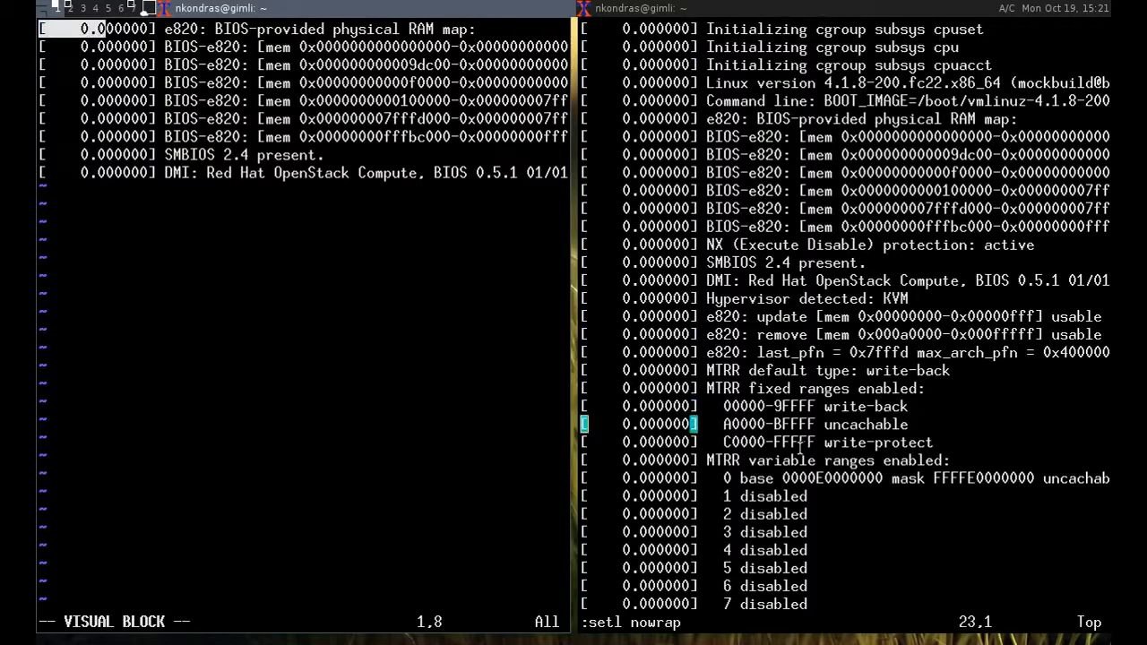
key(l)
key(l)
key(l)
key(l)
key(l)
key(l)
key(l)
key(j)
key(j)
key(j)
key(j)
key(j)
key(j)
key(j)
key(j)
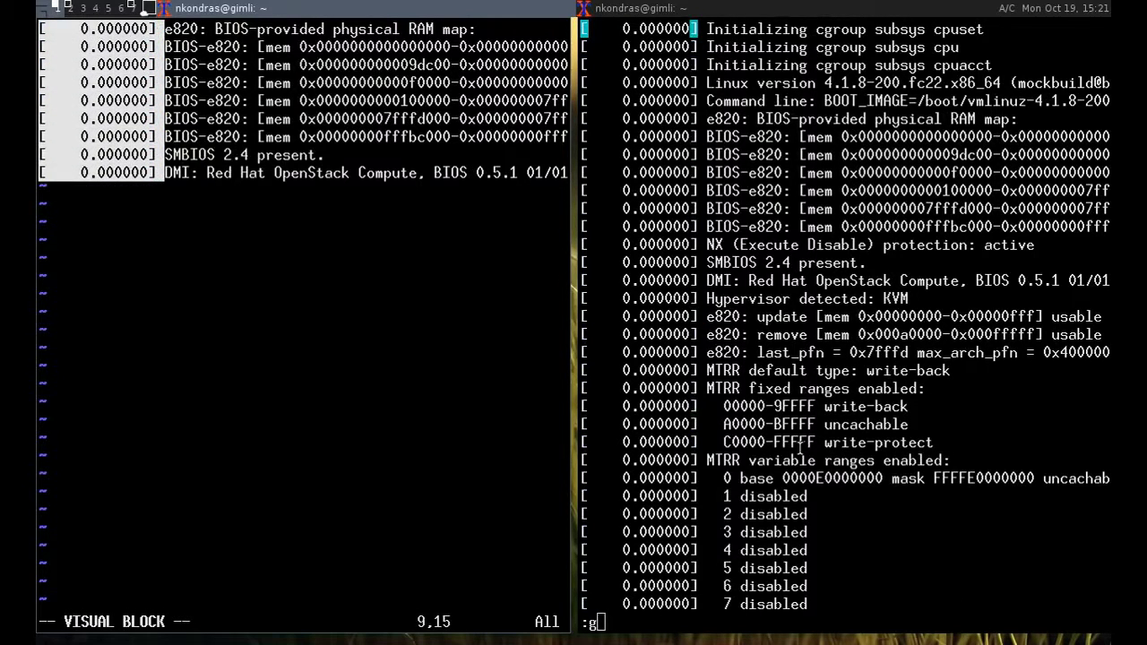
key(d)
Delete the "BIOS-e820: [" prefix from the six memory range lines as a visual block.
key(w)
key(w)
key(w)
key(w)
key(j)
key(ctrl+v)
key(j)
key(j)
key(j)
key(j)
key(j)
key(j)
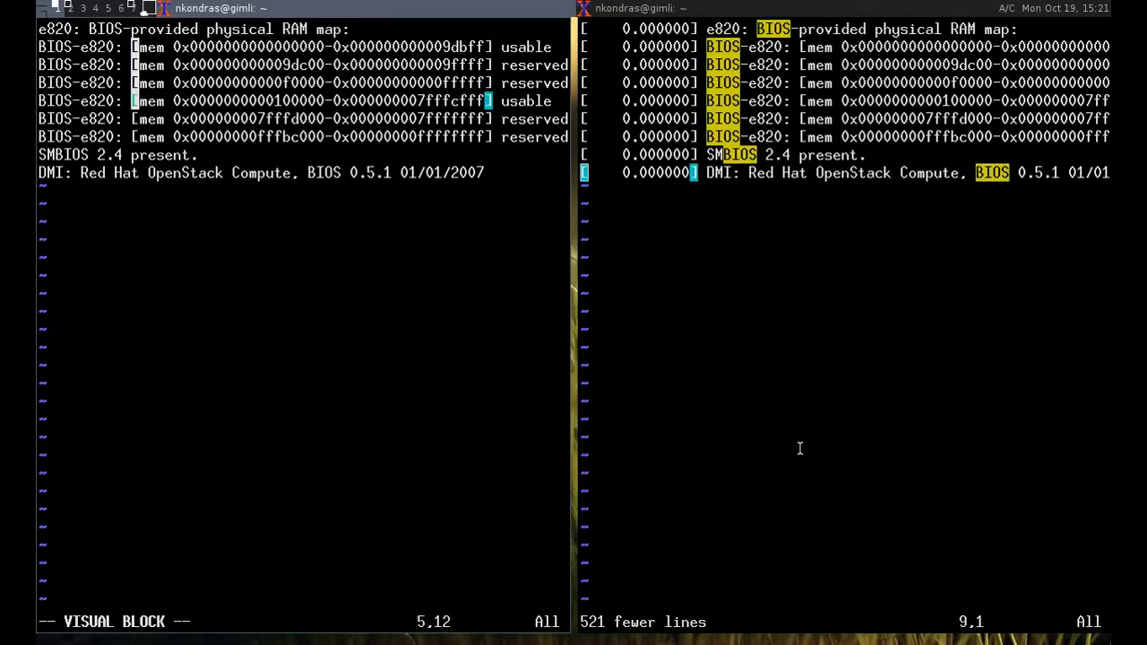
key(k)
key(0)
key(d)
Delete the closing bracket and the usable/reserved text through the line ends of the six memory range lines as a block.
key(w)
key(w)
key(w)
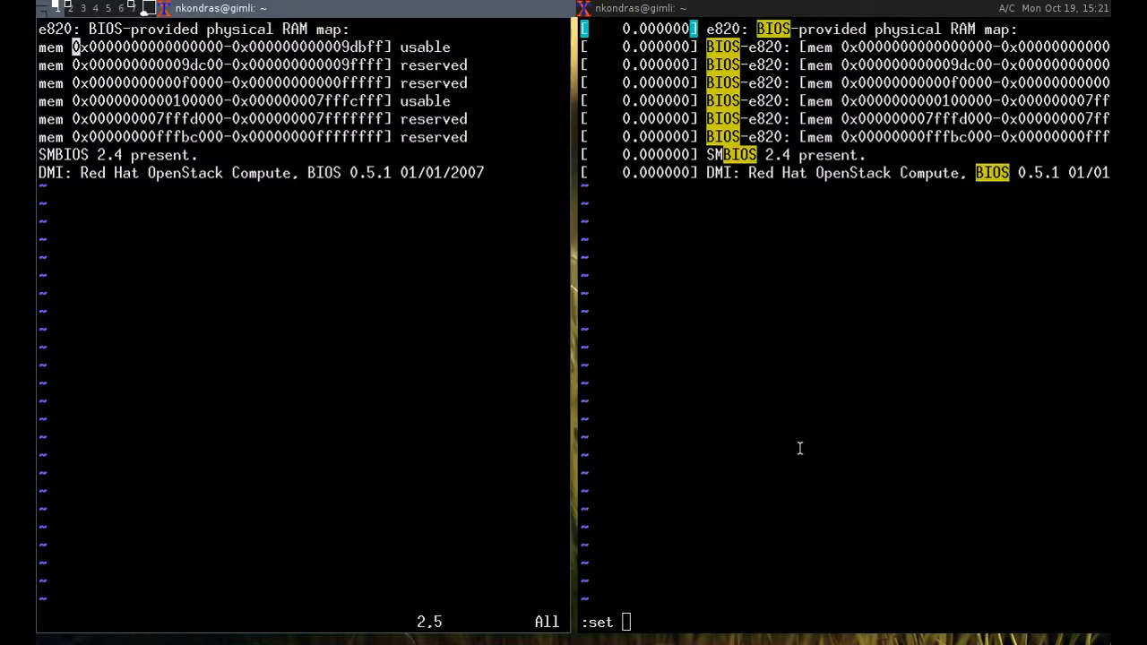
key(w)
key(w)
key(b)
key(ctrl+v)
key(j)
key(j)
key(j)
key(j)
key(j)
key($)
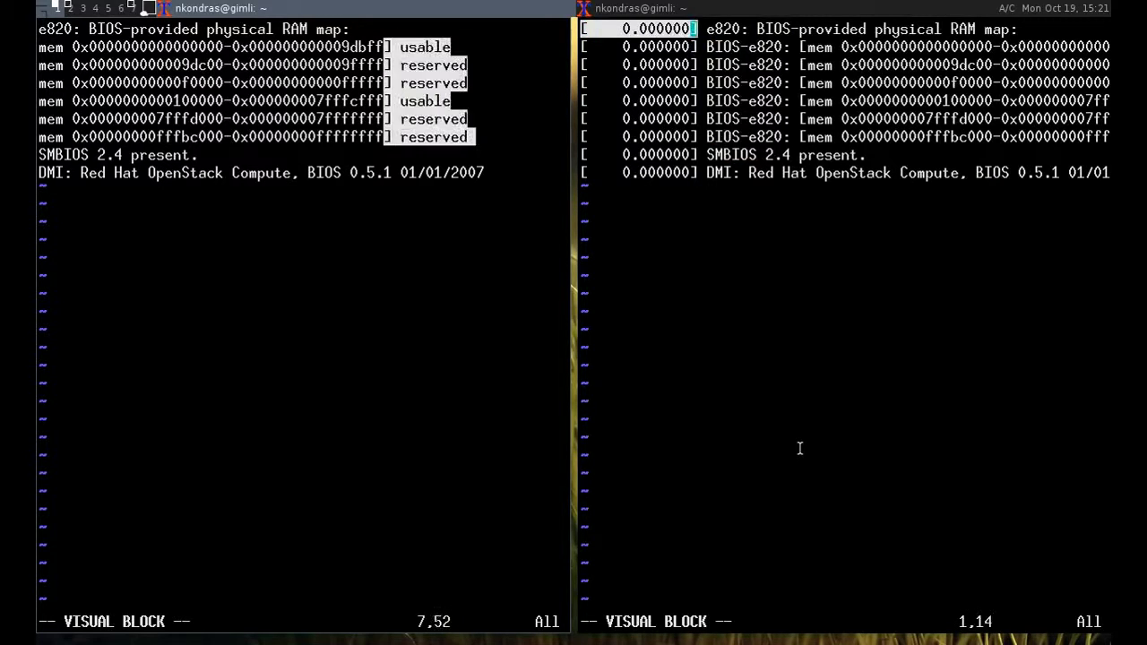
key(d)
Delete the "e820: BIOS-provided physical RAM map:" line and the SMBIOS and DMI lines, leaving only the memory ranges.
key(k)
key(d)
key(d)
key(j)
key(j)
key(j)
key(j)
key(j)
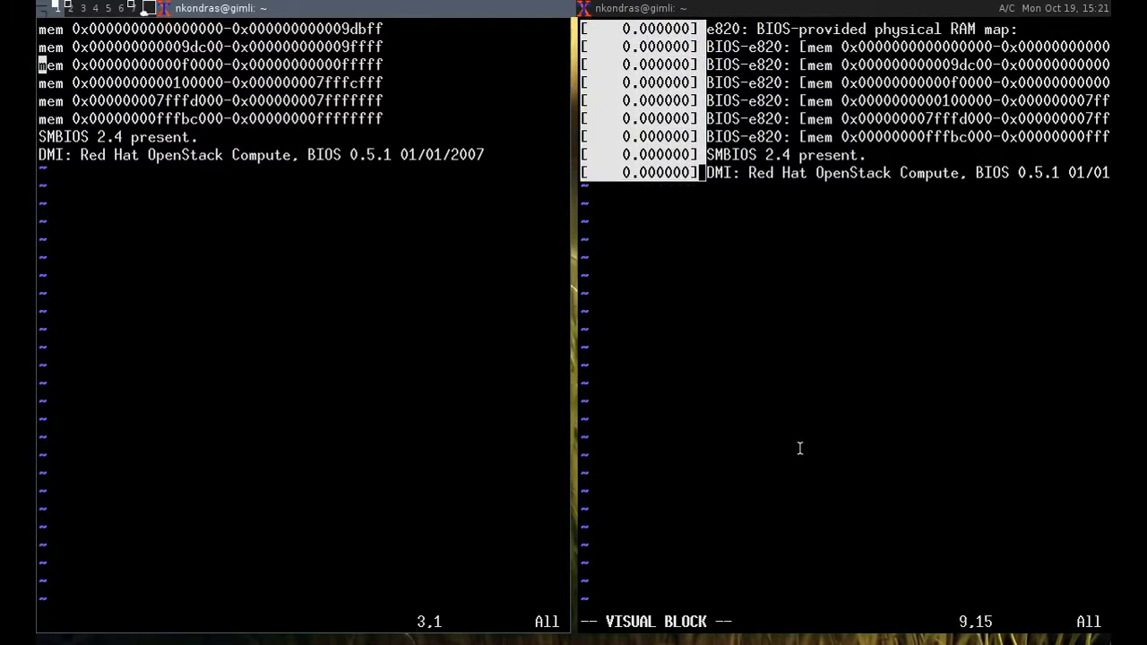
key(j)
key(d)
key(j)
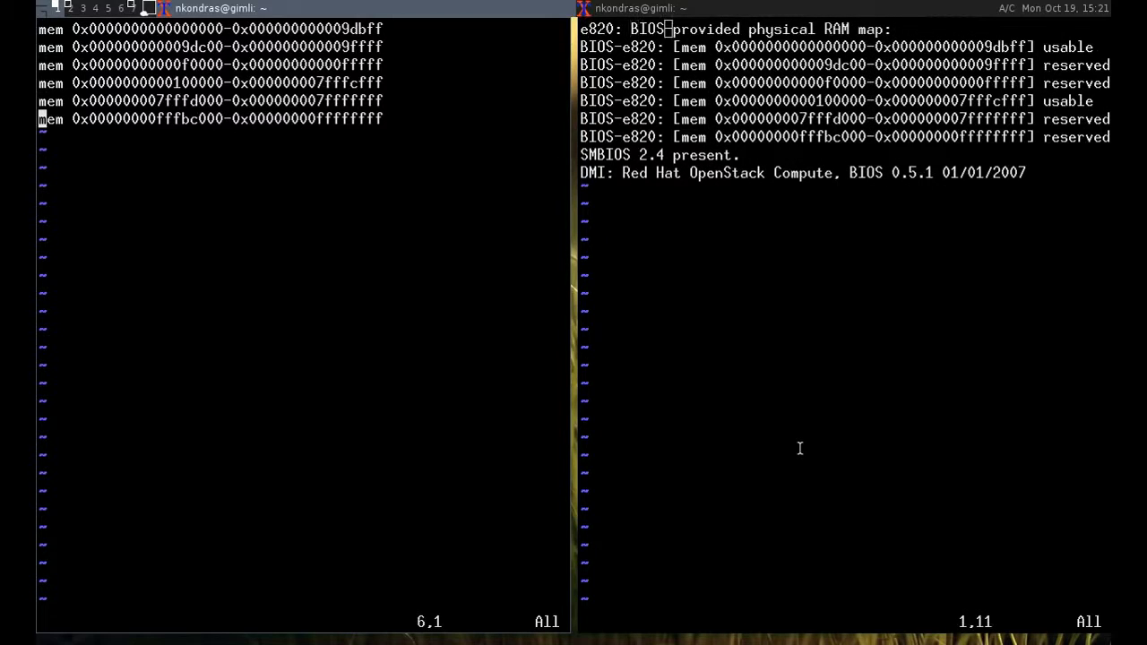
Delete the word "mem" from the start of each of the six lines, working upward from the last line.
key(d)
key(w)
key(k)
key(d)
key(w)
key(k)
key(d)
key(w)
key(k)
key(d)
key(w)
key(k)
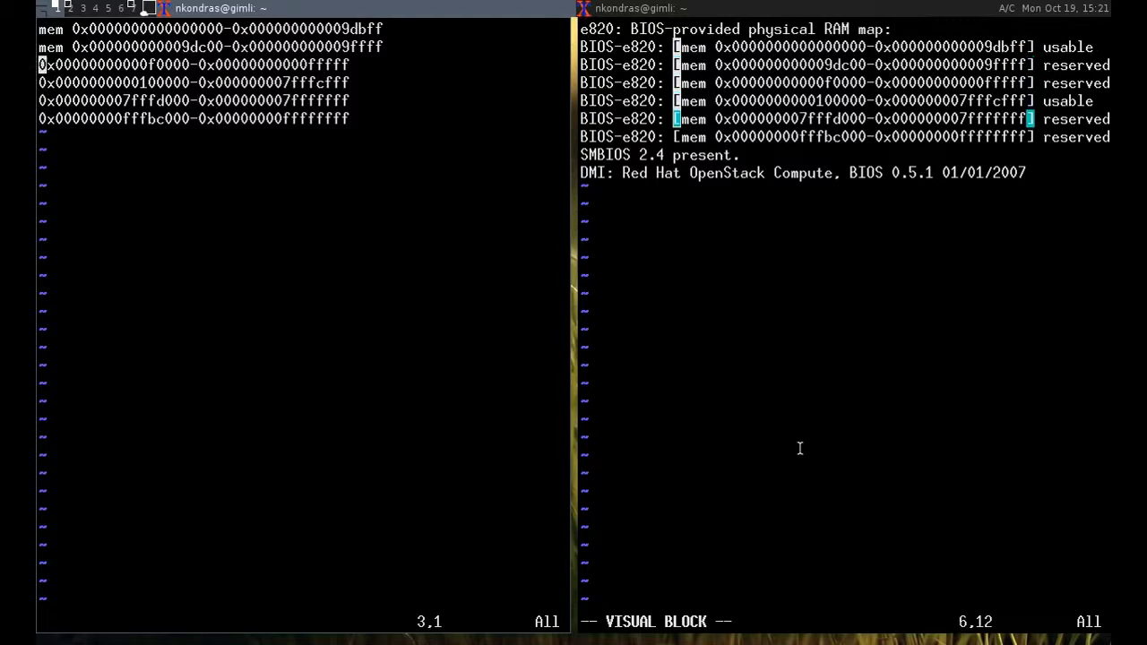
key(d)
key(w)
key(k)
text(dw)
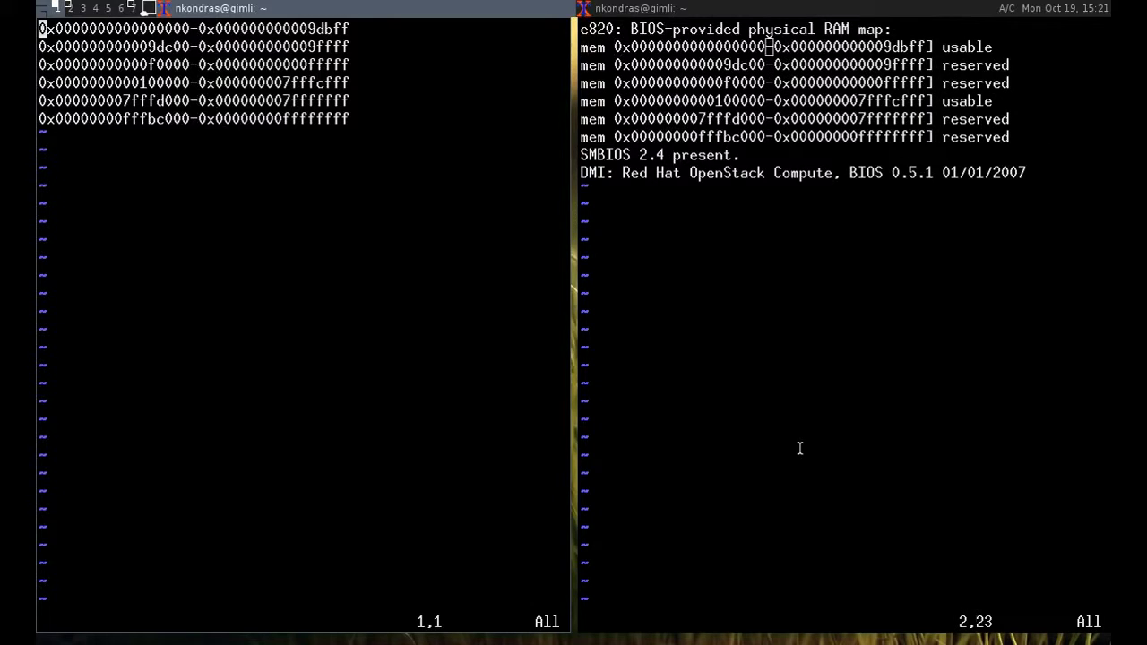
Quit vim without saving, using :q!
text(:q!)
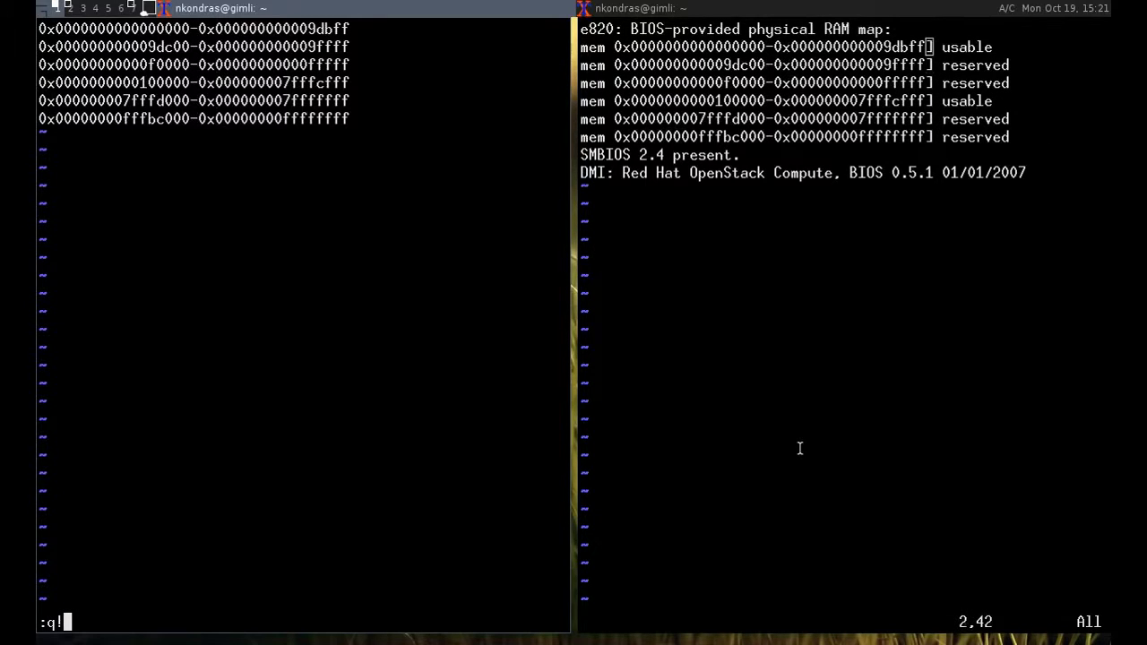
key(Return)
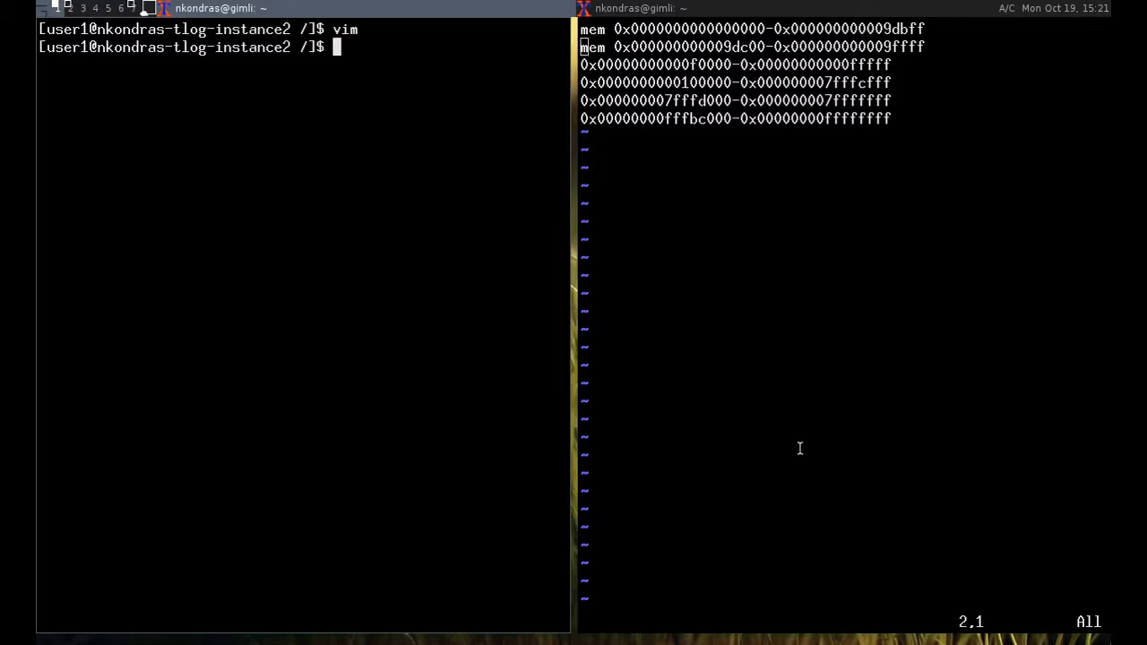
click(801, 448)
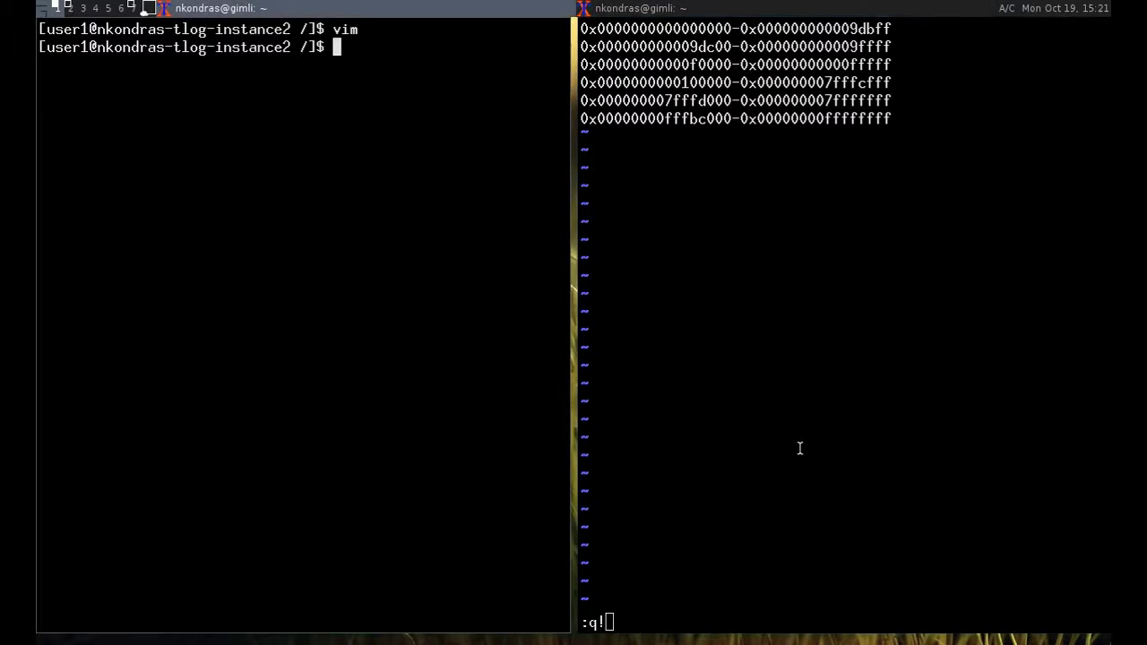
key(super+j)
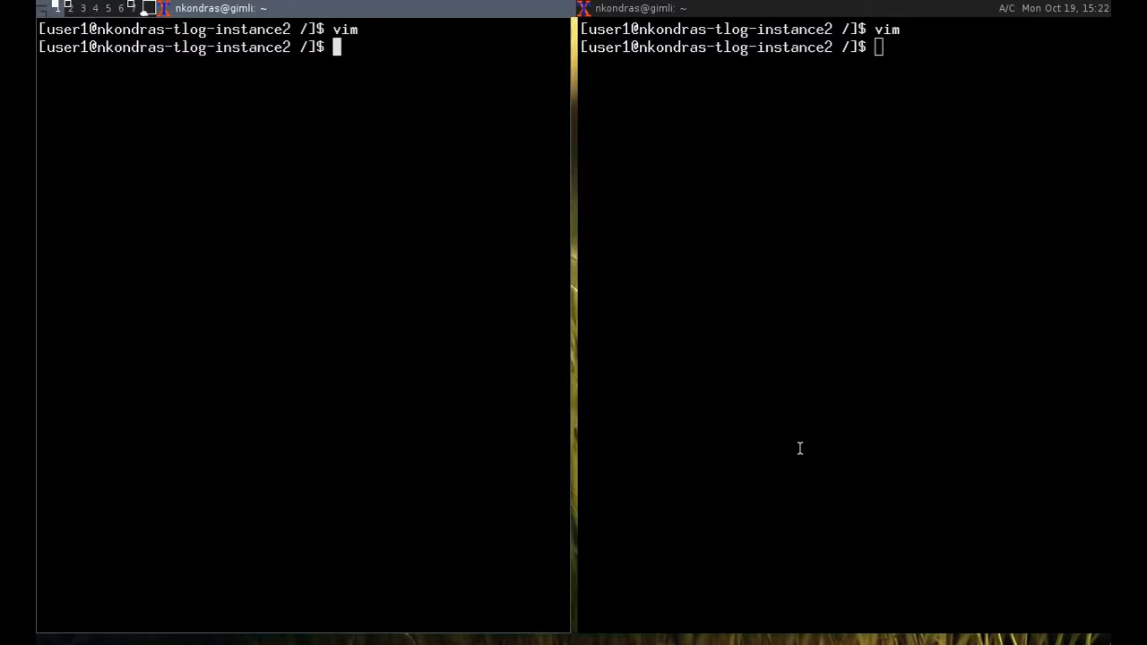
Recall the digit-printing while loop from shell history by searching for "for", run it, interrupt it and clear the screen.
key(ctrl+r)
text(for)
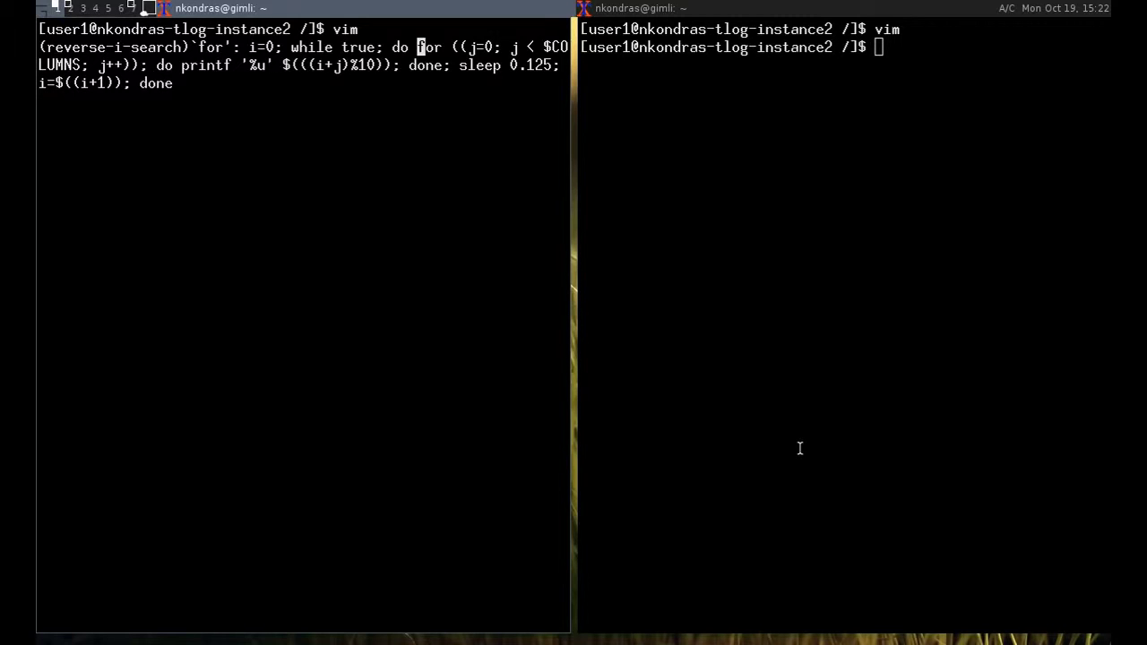
key(ctrl+r)
text(for)
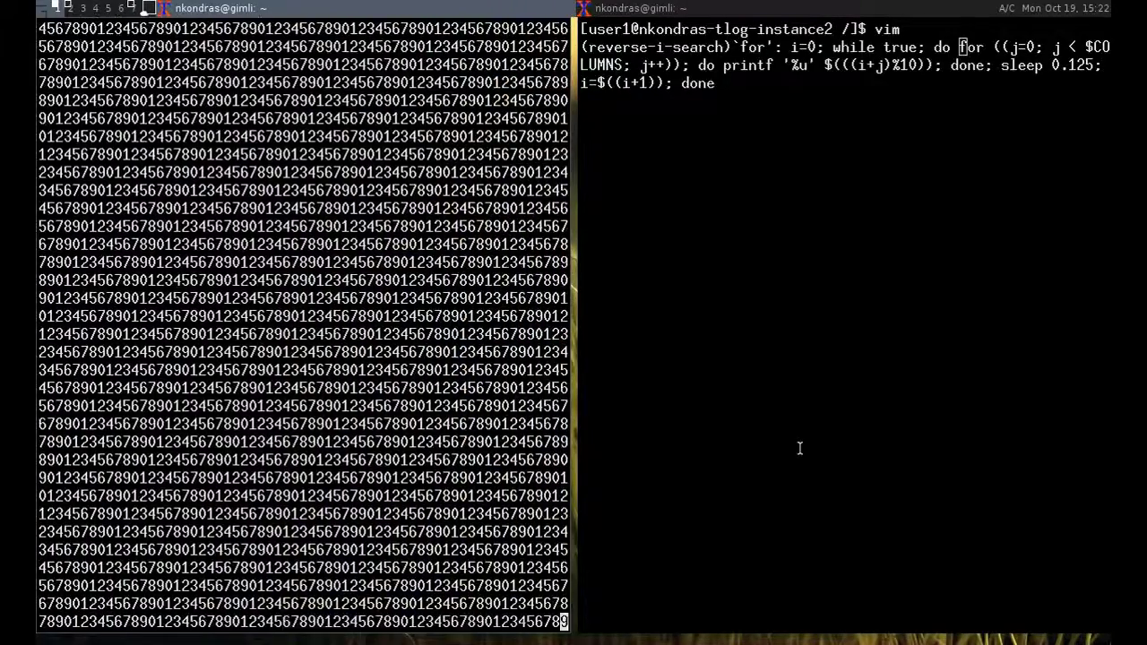
key(Return)
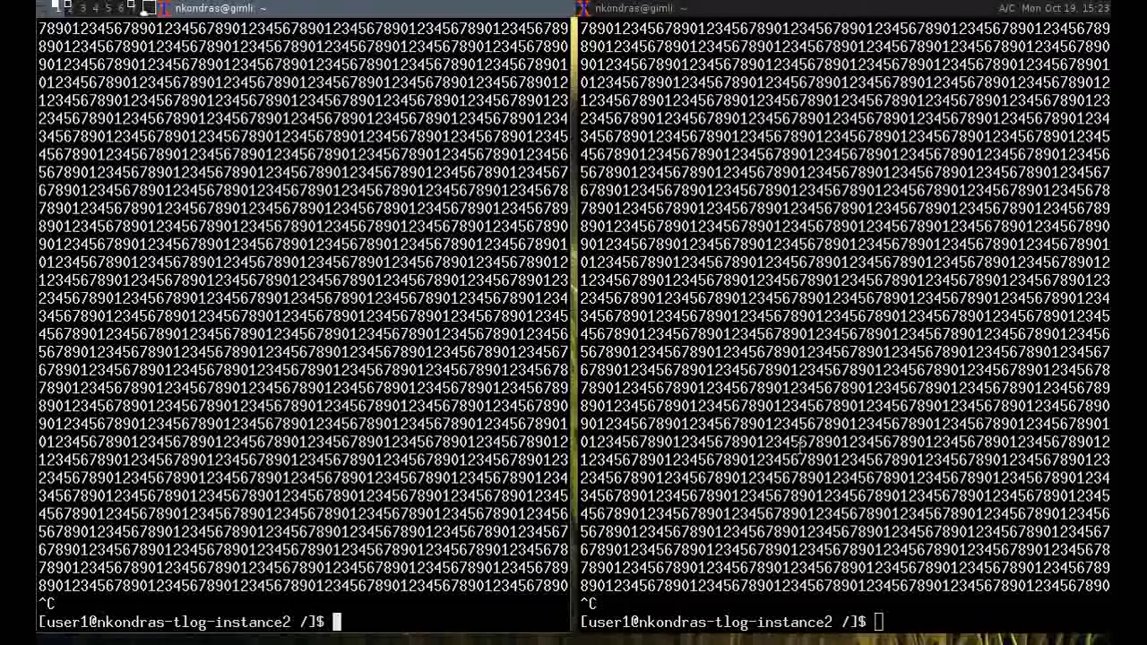
key(ctrl+l)
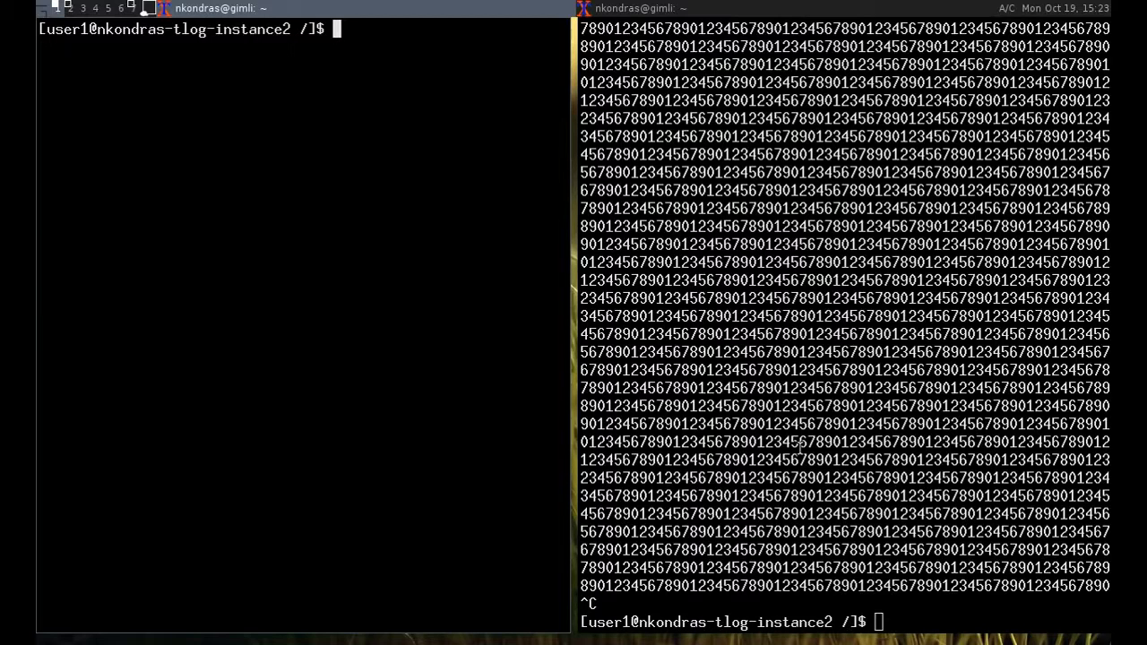
Recall "dd if=/dev/urandom bs=1024 count=10" from shell history by searching for "ur", run it and clear the screen.
key(ctrl+r)
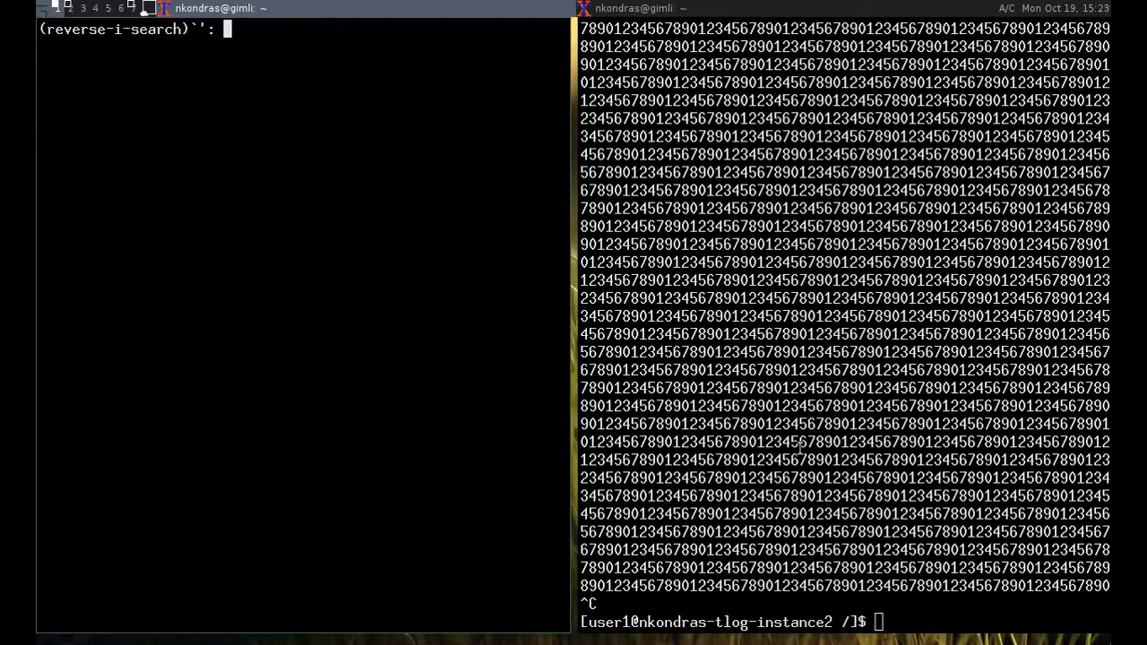
text(ur)
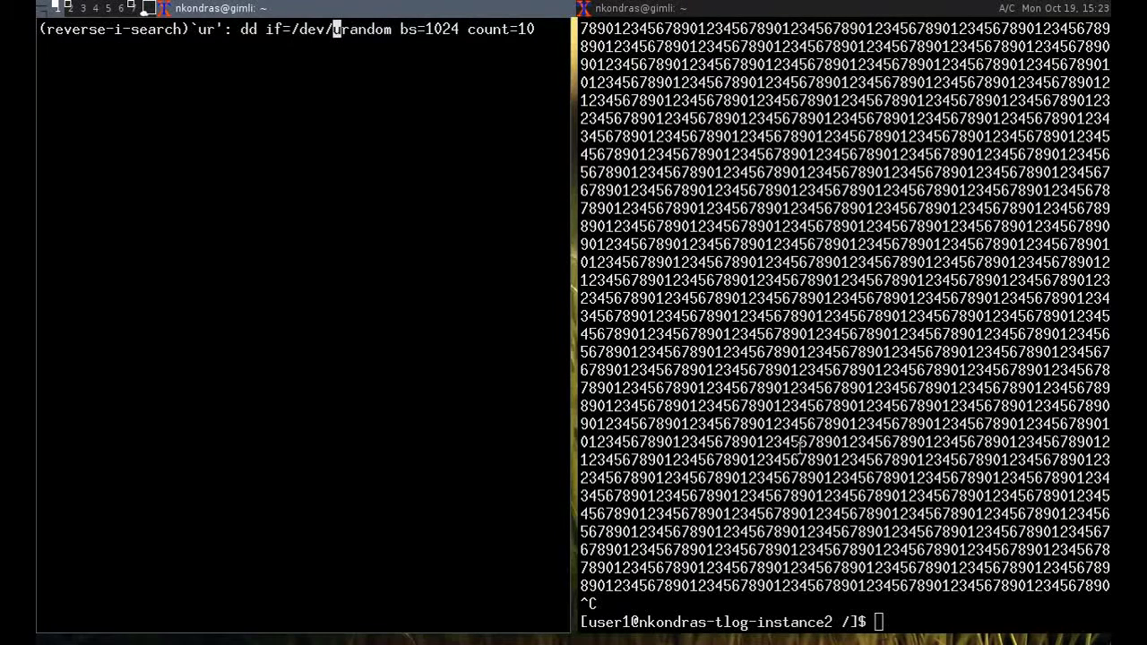
key(Return)
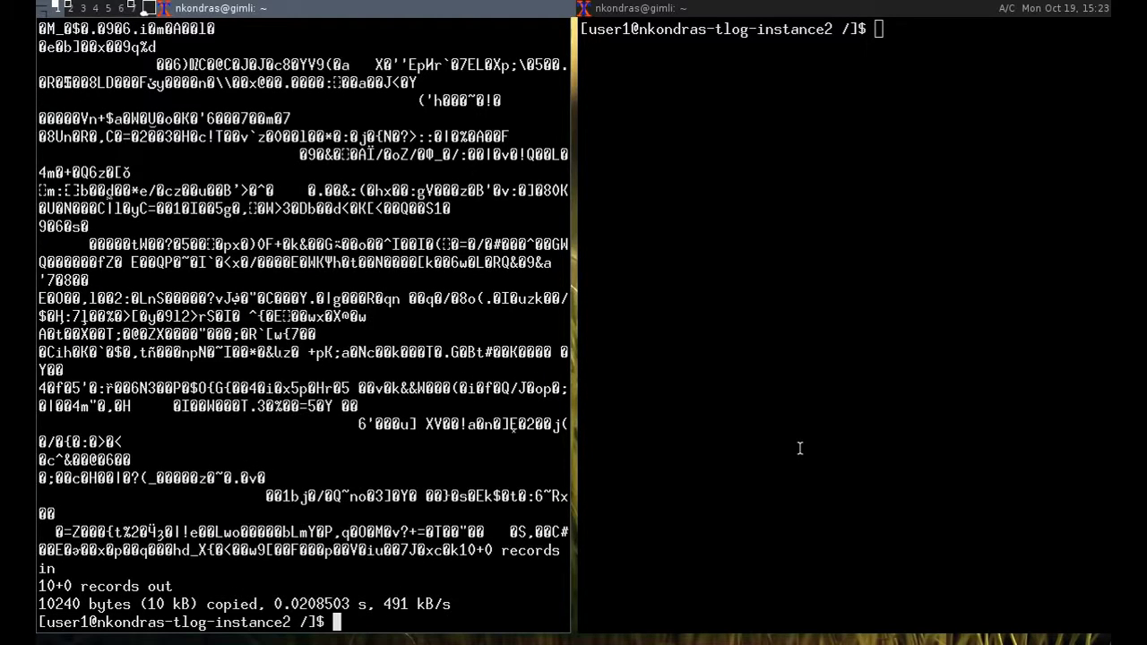
key(ctrl+l)
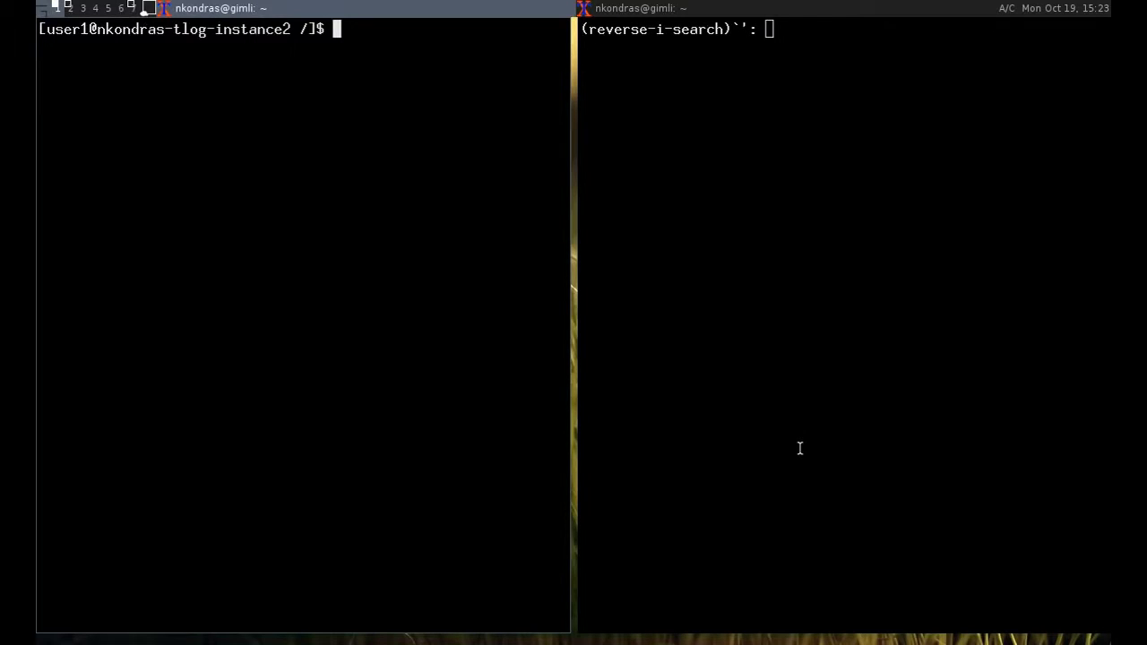
Run reset in user1's terminal and log out of the SSH session with exit.
text(reset)
key(Return)
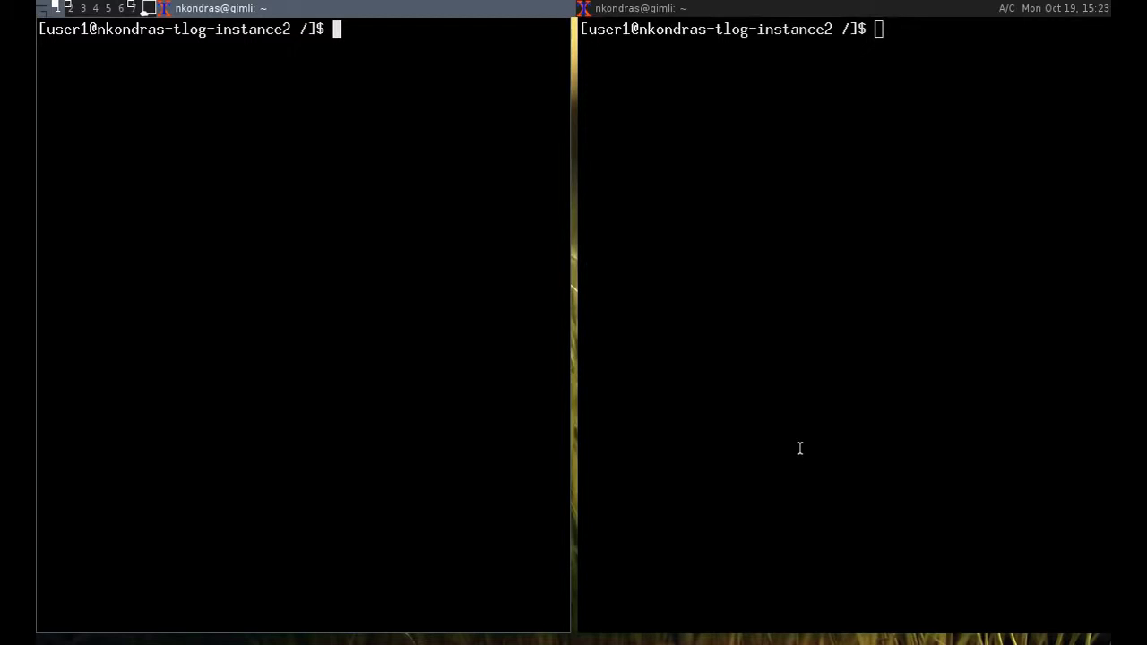
text(exit)
key(Return)
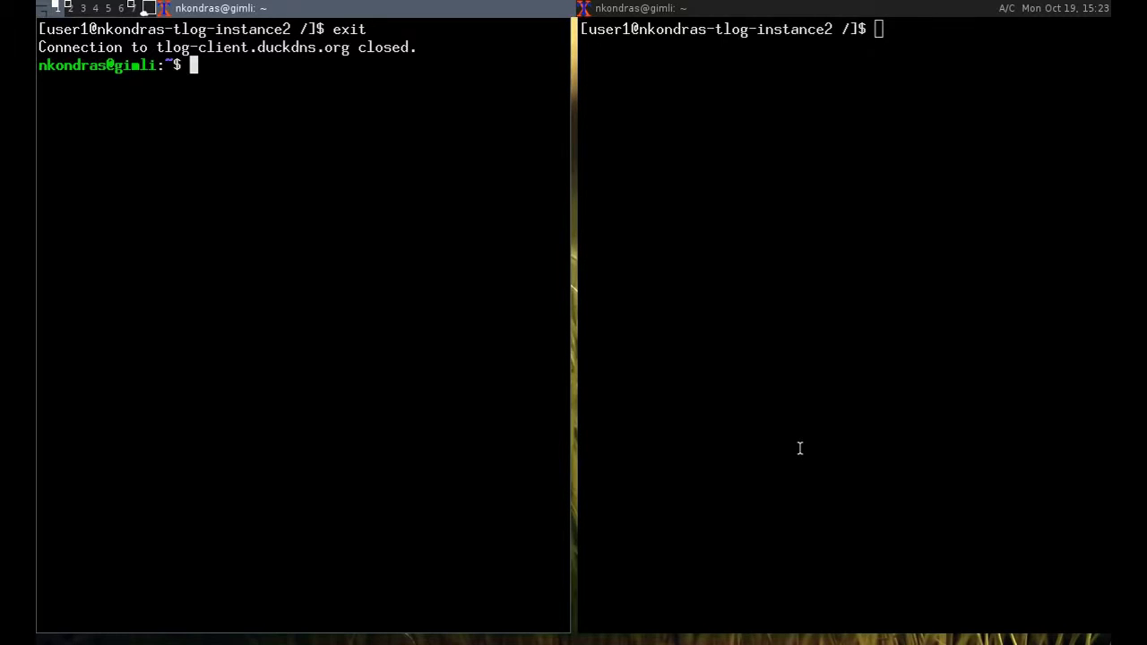
Switch to Kibana in Chrome and search the tlog messages for "session:121 AND sudo".
click(800, 448)
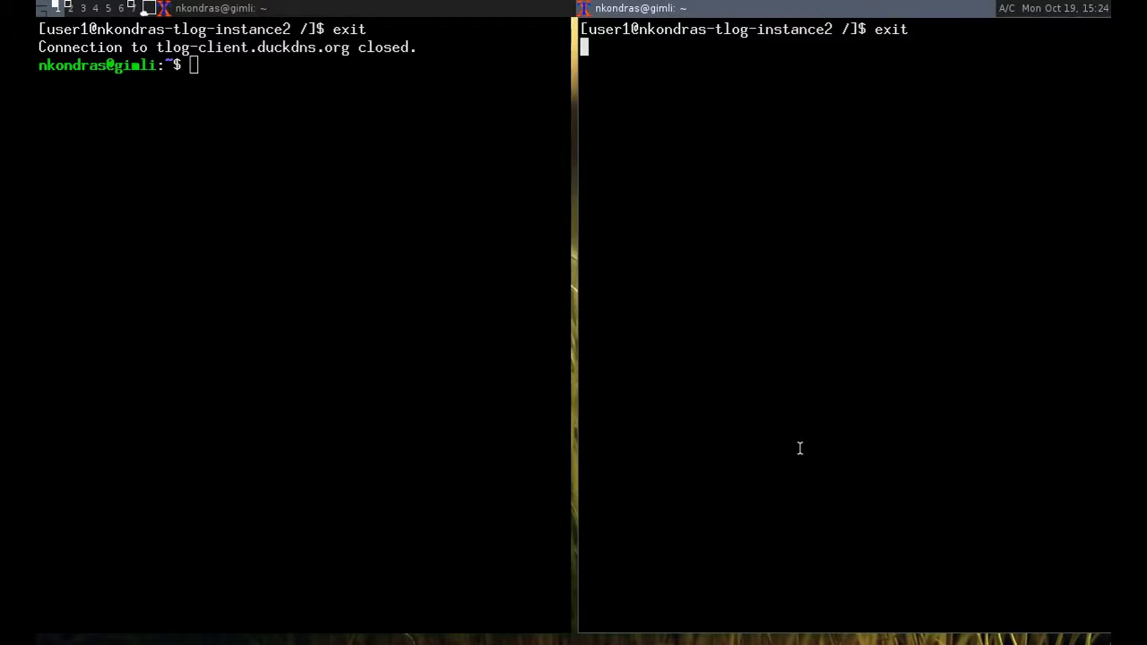
key(alt+Tab)
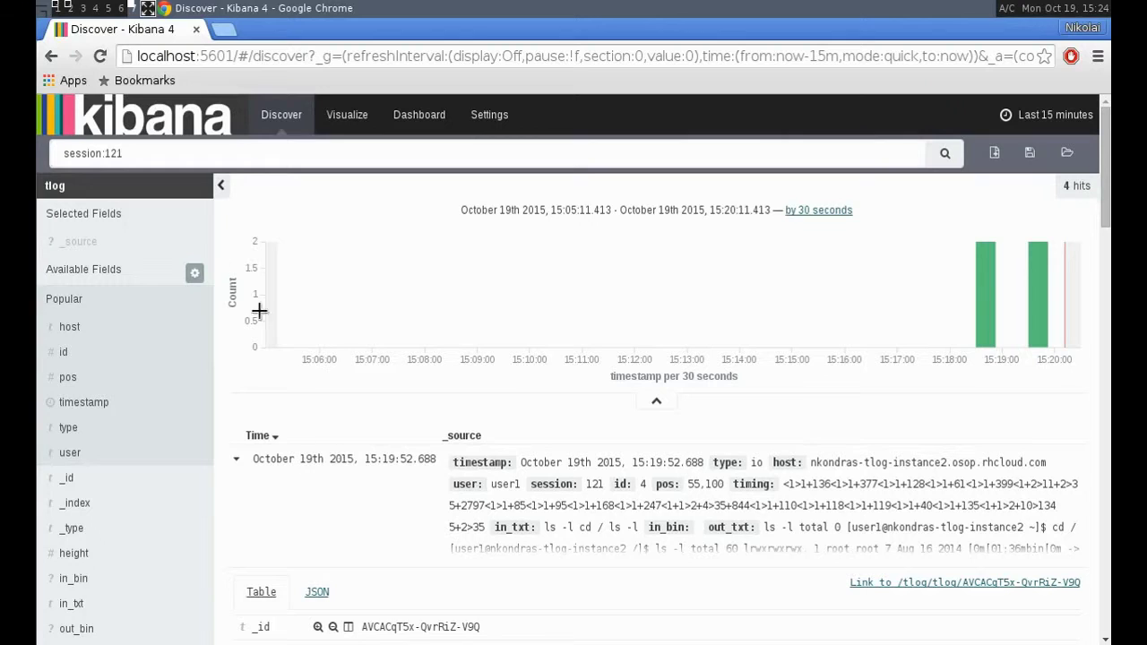
click(242, 153)
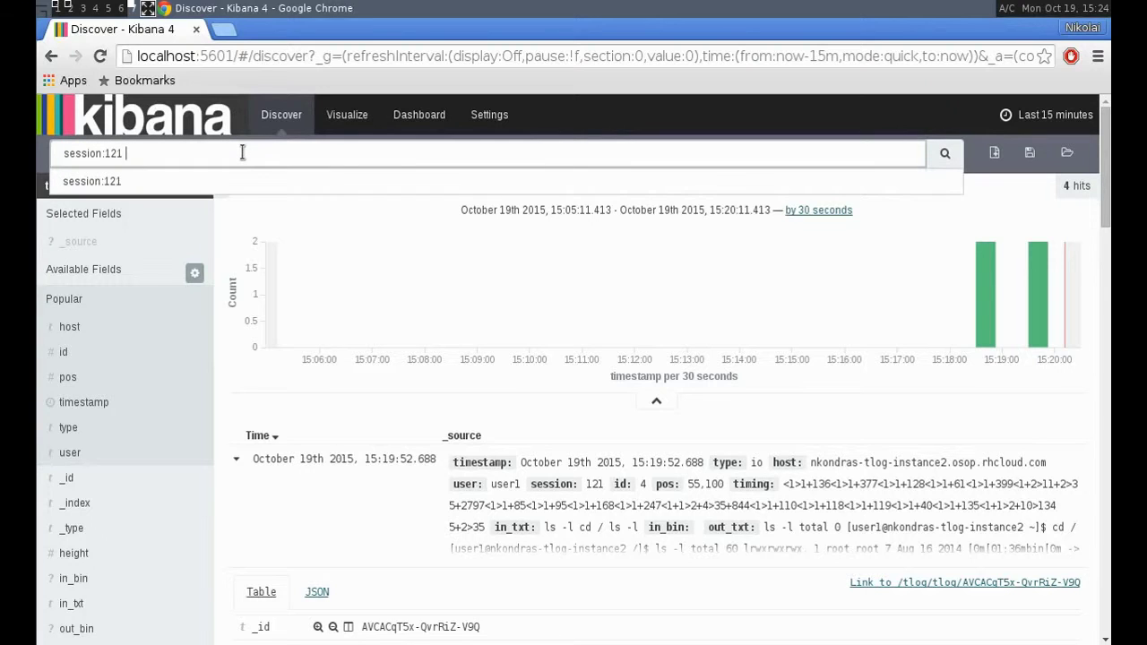
text(AND)
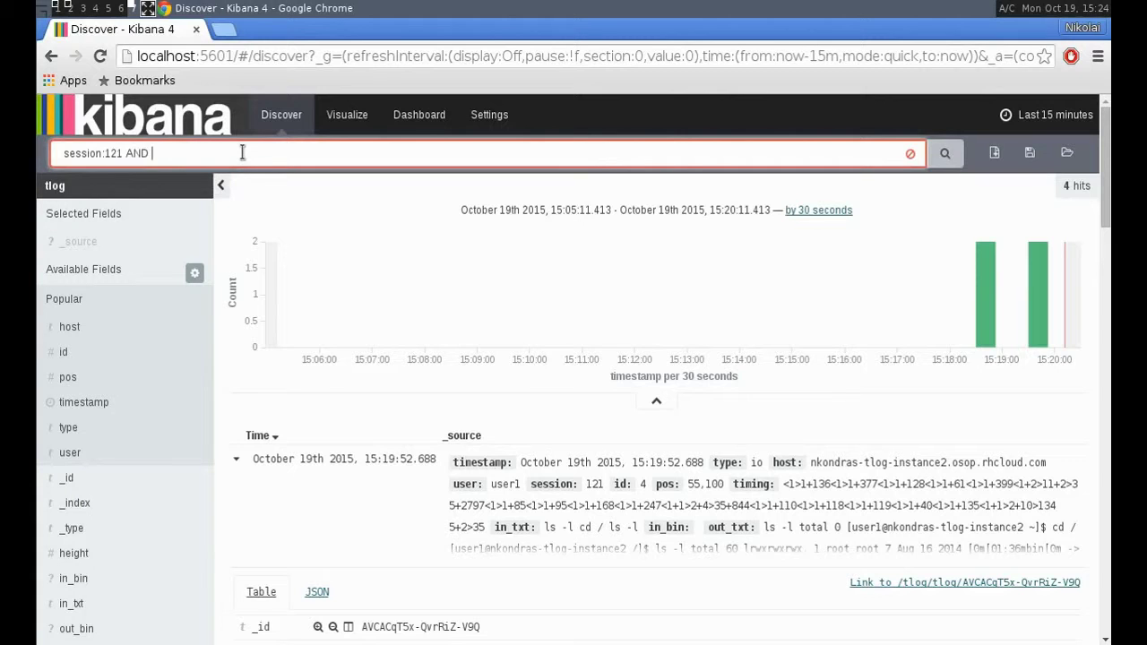
text( sudo)
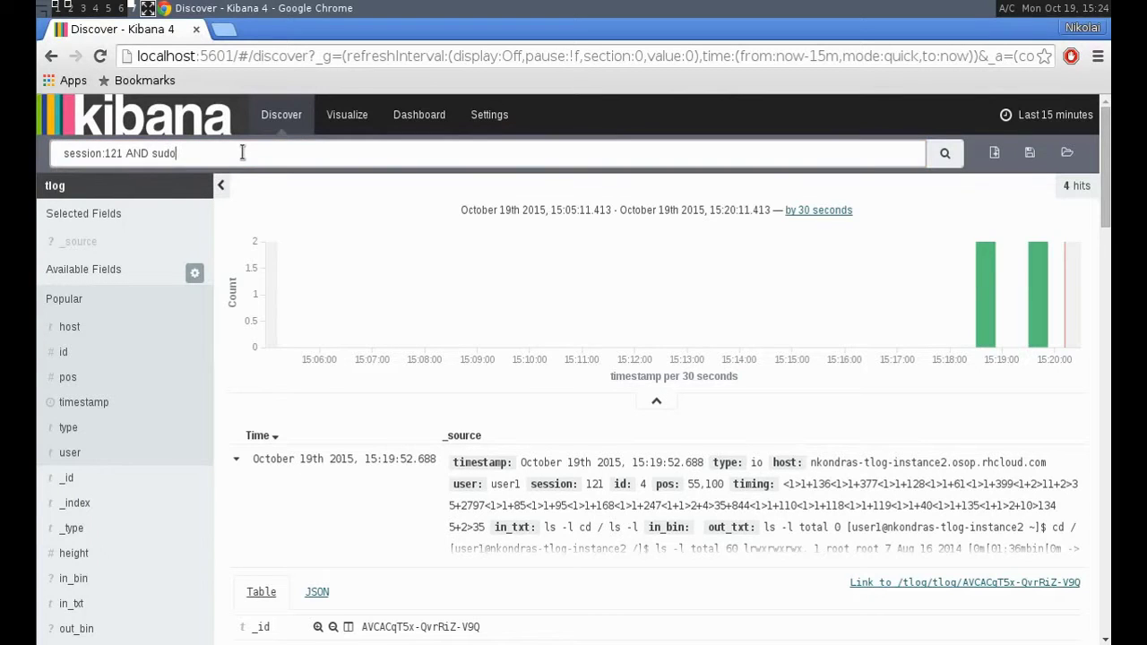
key(Return)
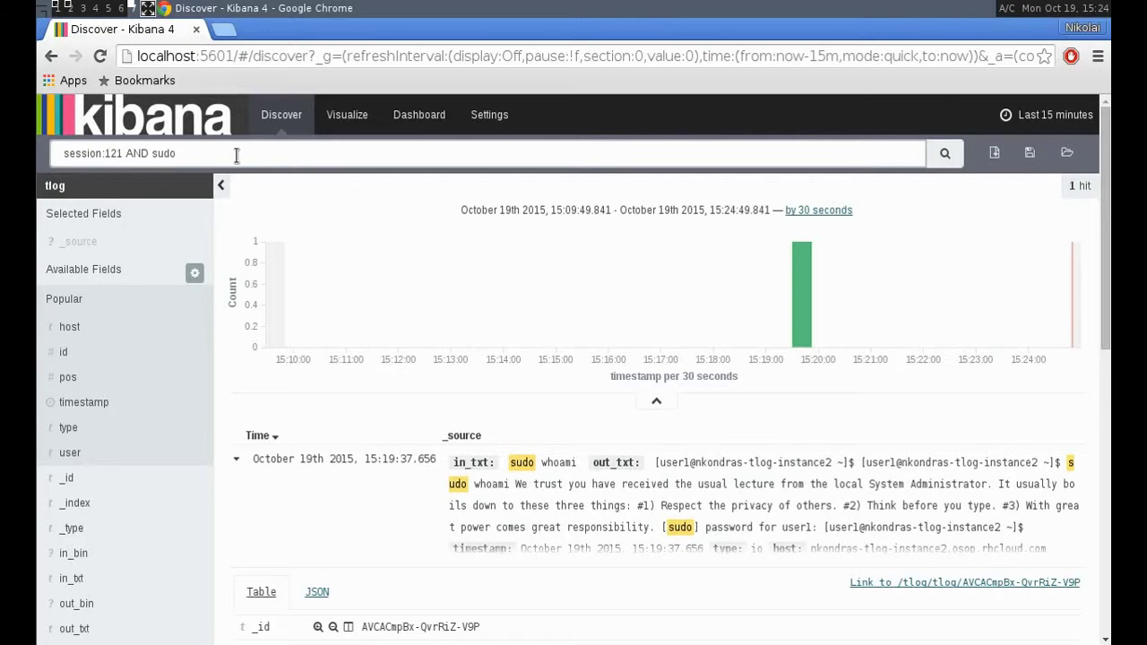
Examine the fields of the expanded sudo message, including its in_txt, out_txt, session and timing.
scroll(600, 314, down, 4)
scroll(676, 369, down, 6)
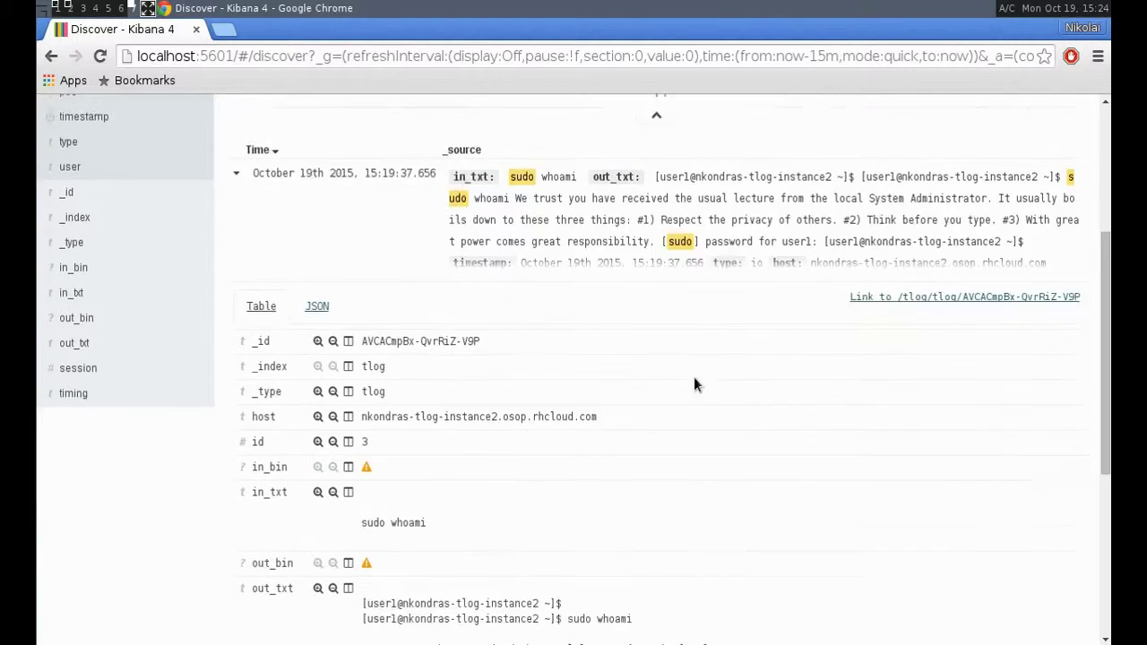
scroll(675, 375, down, 3)
scroll(675, 374, up, 9)
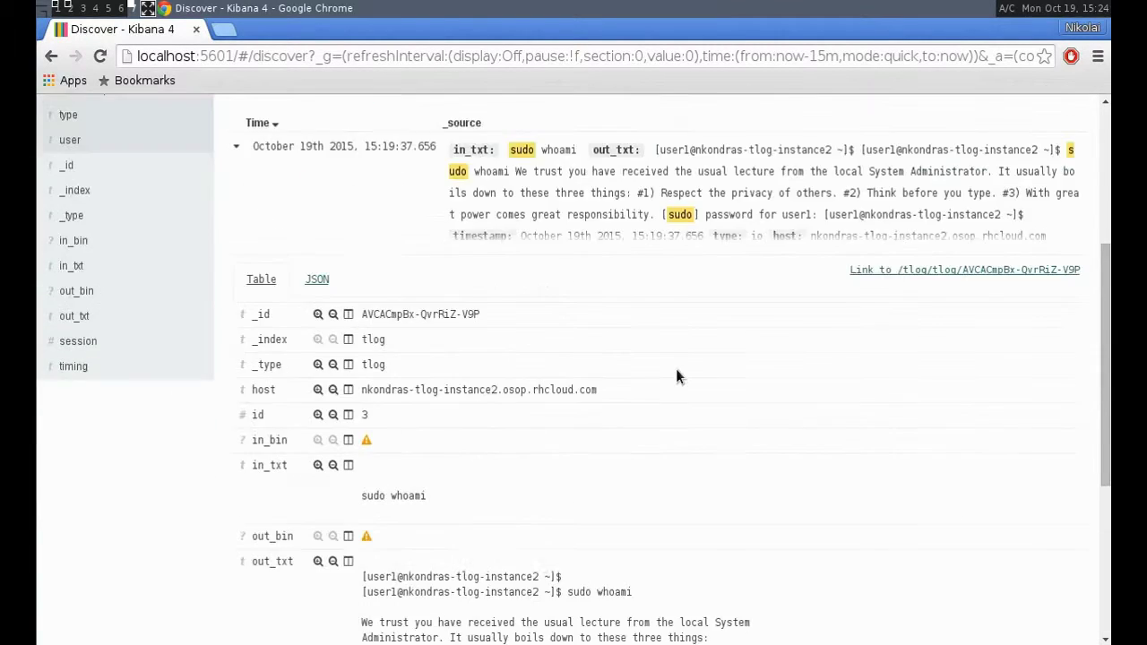
scroll(541, 305, down, 9)
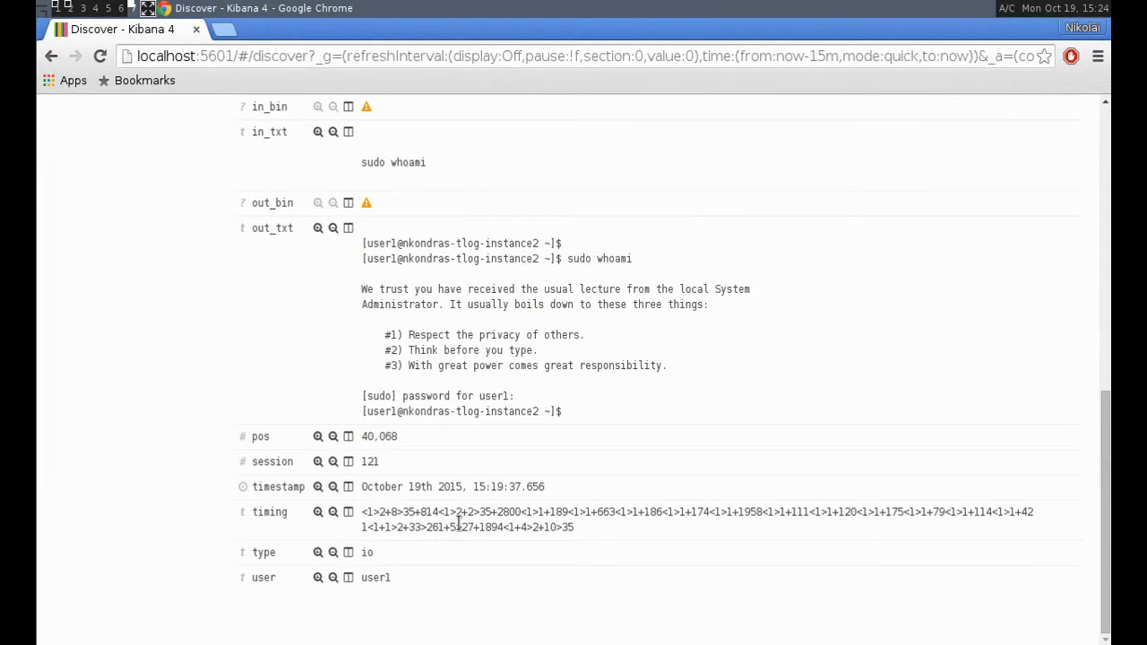
scroll(458, 522, up, 3)
scroll(458, 523, up, 10)
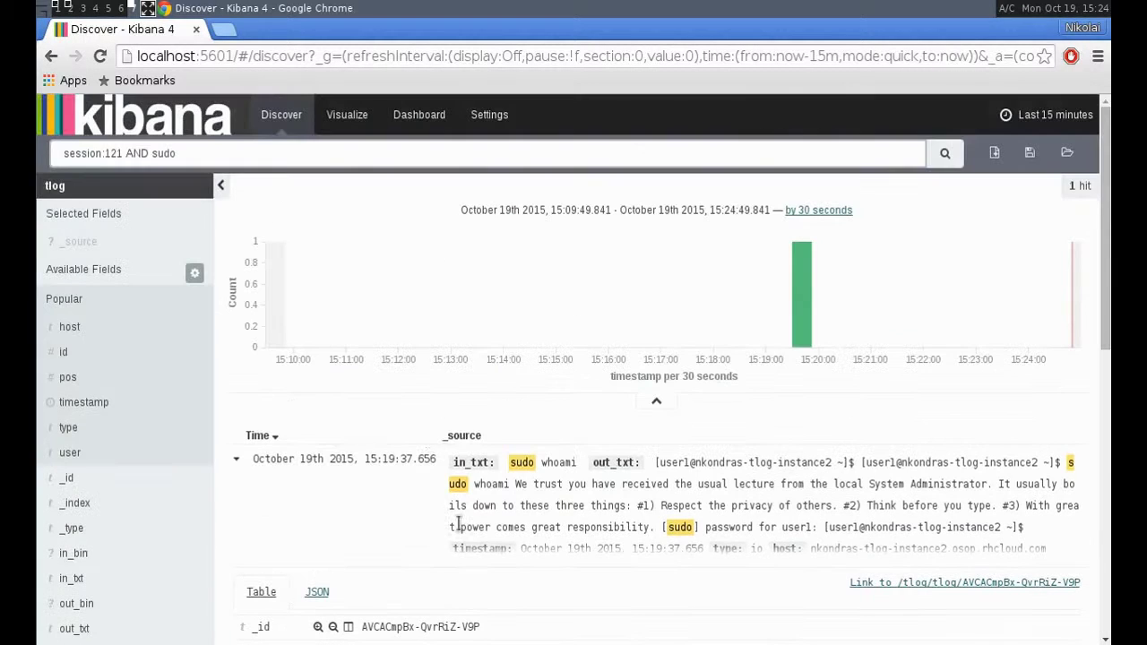
Change the Kibana query to "session:121 AND urandom", run the search and look over the listed messages.
click(240, 180)
key(BackSpace)
key(BackSpace)
key(BackSpace)
key(BackSpace)
text(urandom)
key(Return)
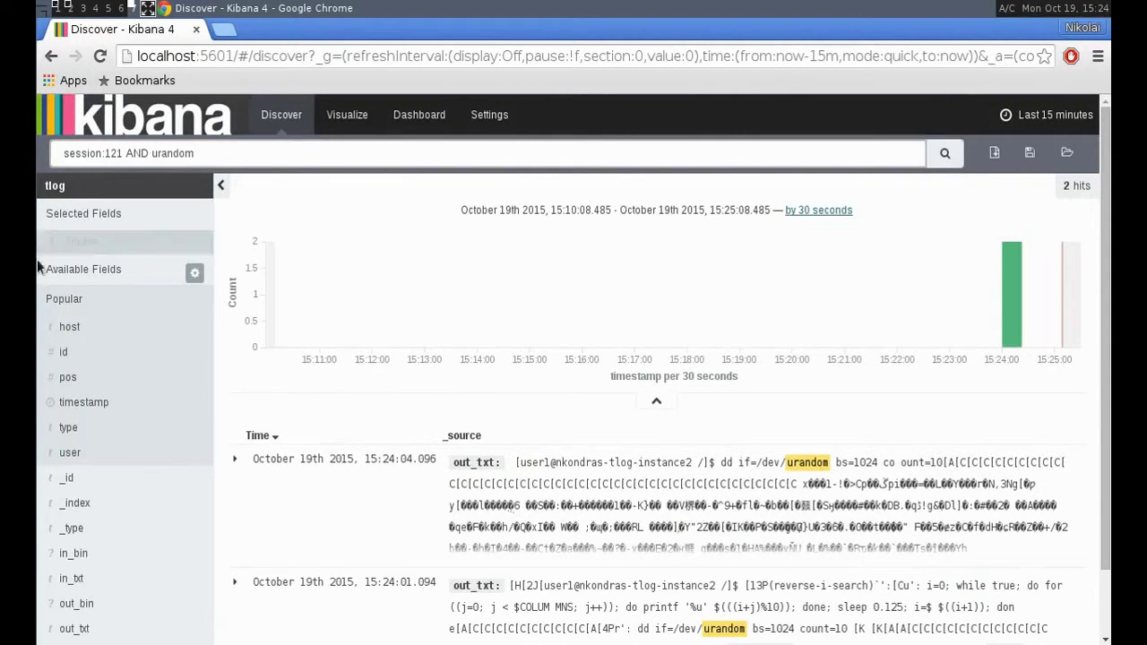
scroll(566, 481, down, 1)
scroll(565, 485, up, 1)
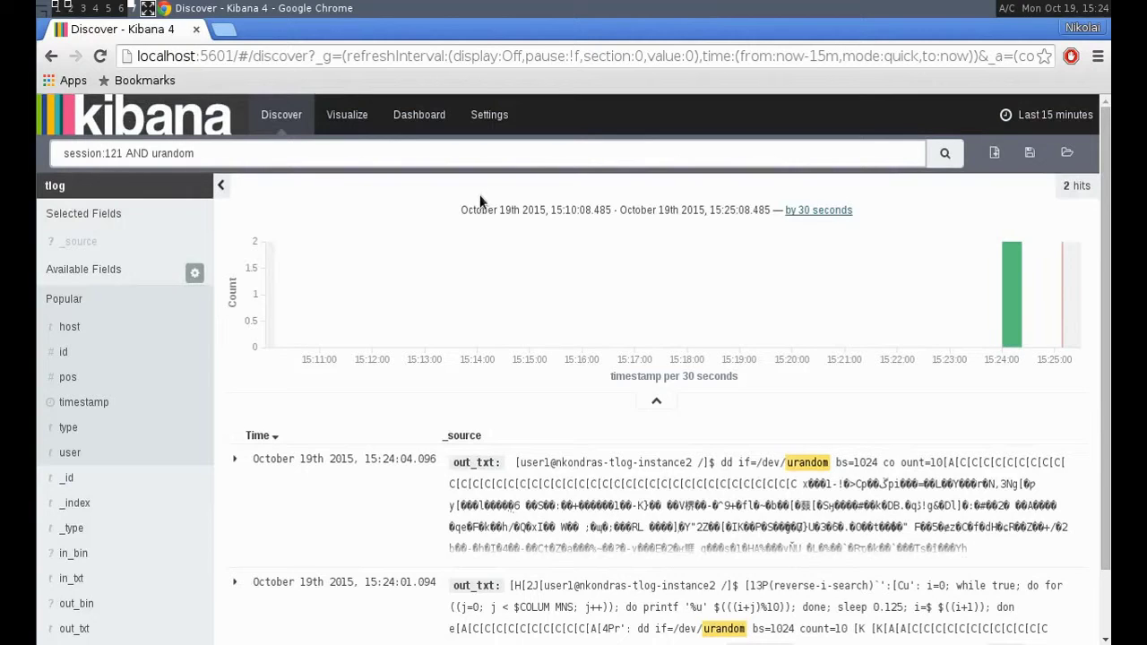